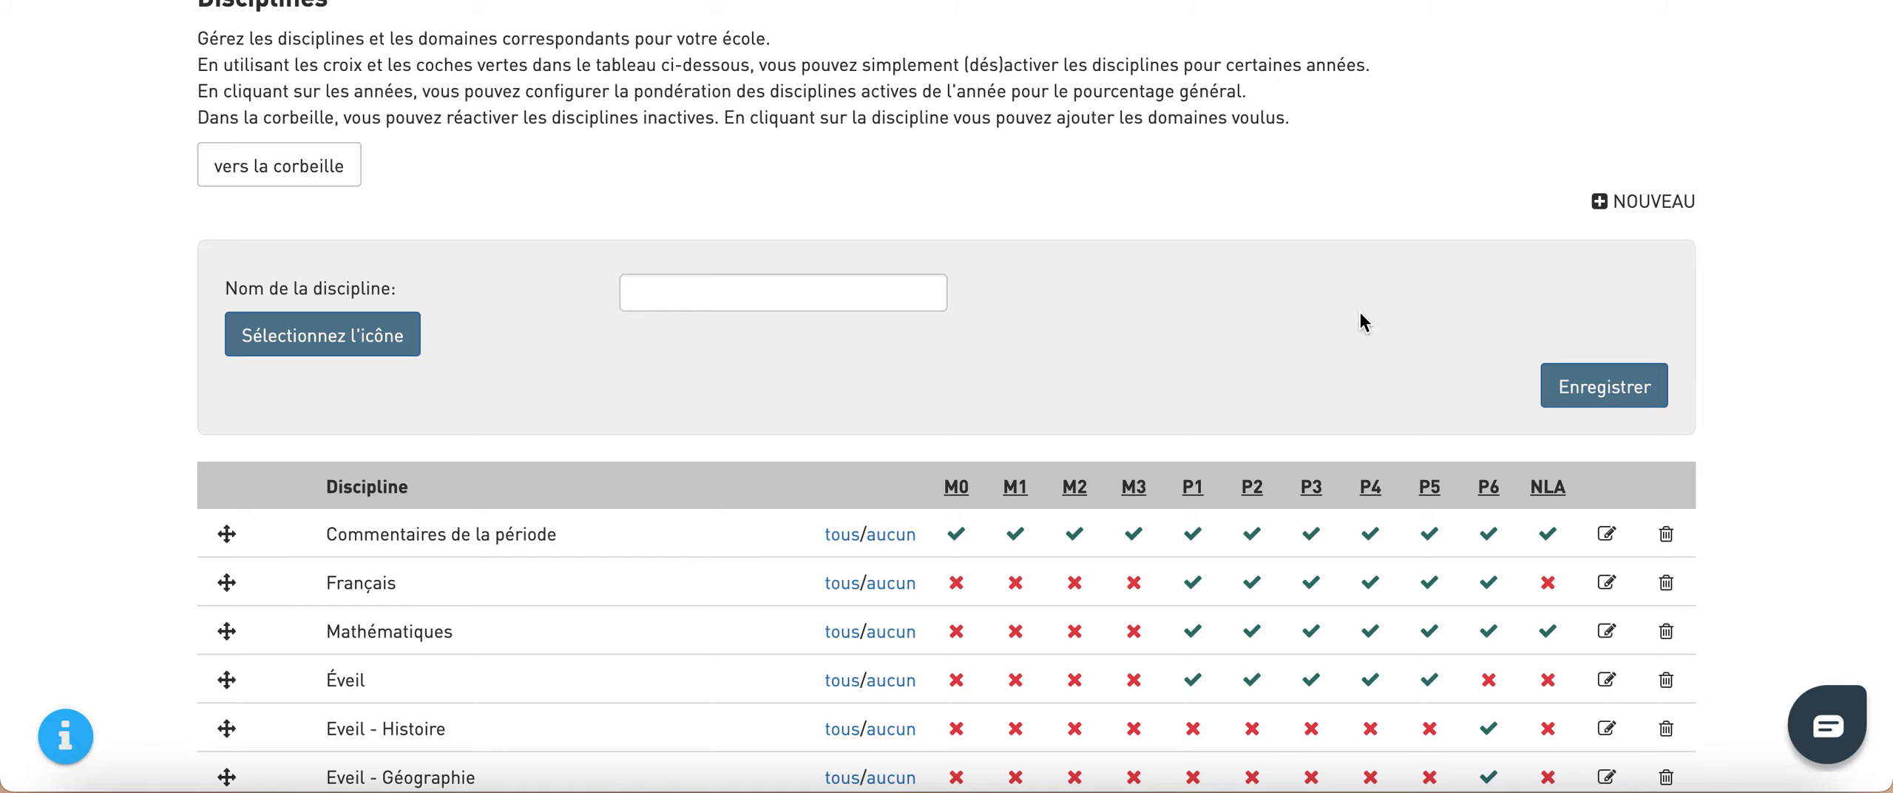
Step: Create and save a new discipline named "Comportement"
{"action": "left_click", "coordinate": [934, 296]}
{"action": "type", "text": "V"}
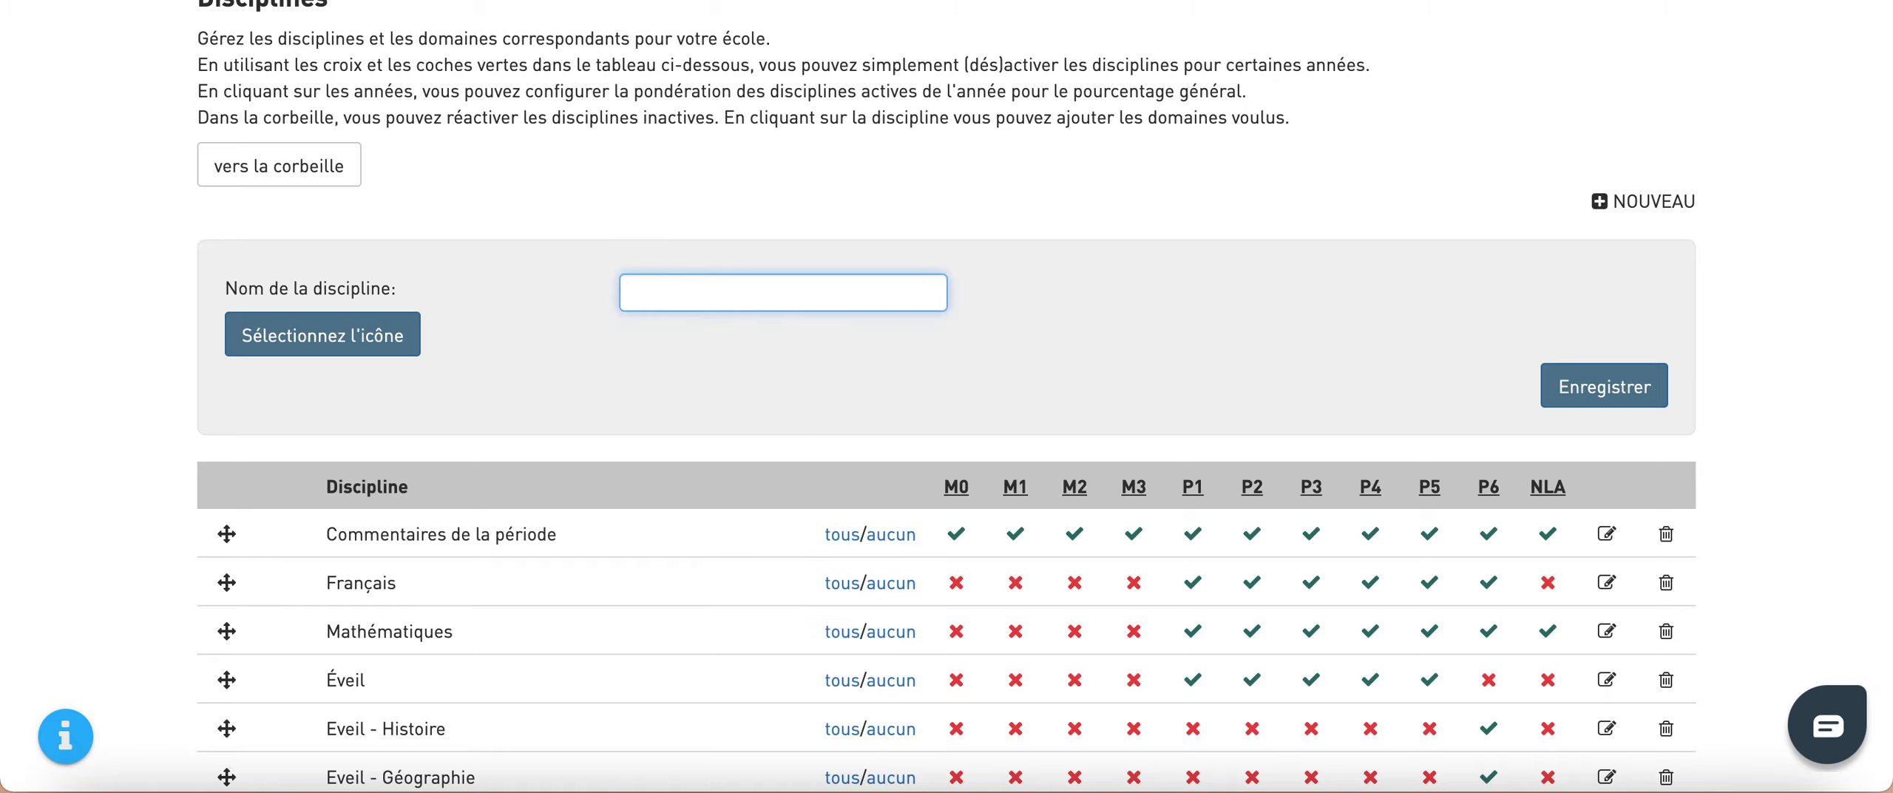
{"action": "type", "text": "Comportement"}
{"action": "left_click", "coordinate": [856, 359]}
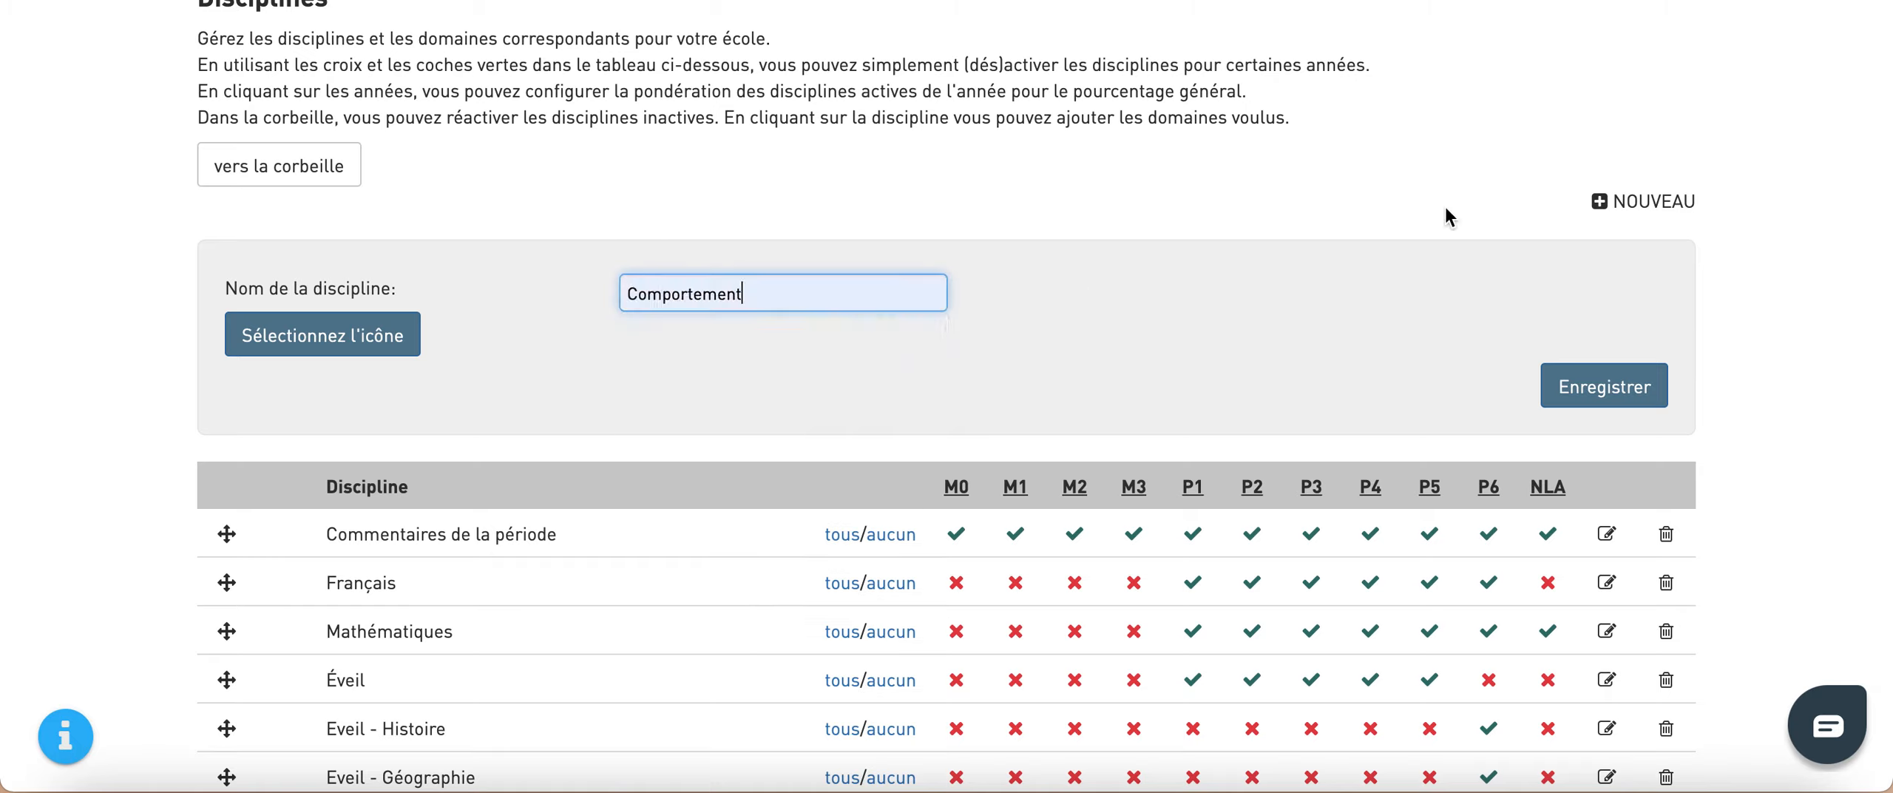
{"action": "left_click", "coordinate": [1621, 399]}
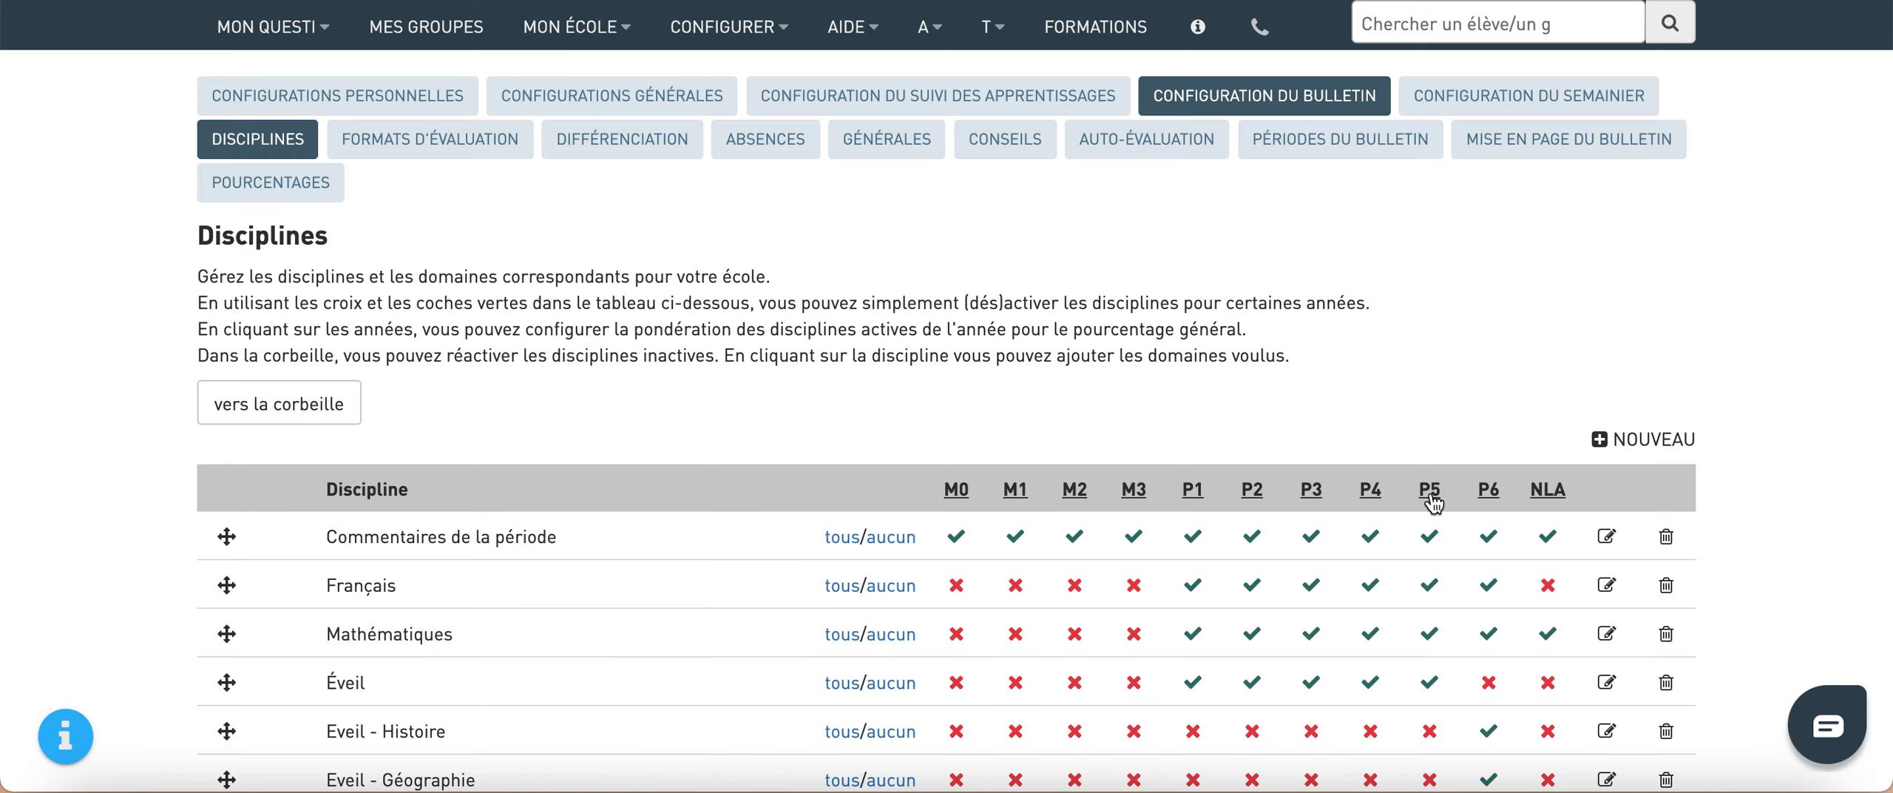
Step: Activate the Comportement discipline for P5 and open its list of domains
{"action": "scroll", "coordinate": [1435, 501], "scroll_direction": "down", "scroll_amount": 10}
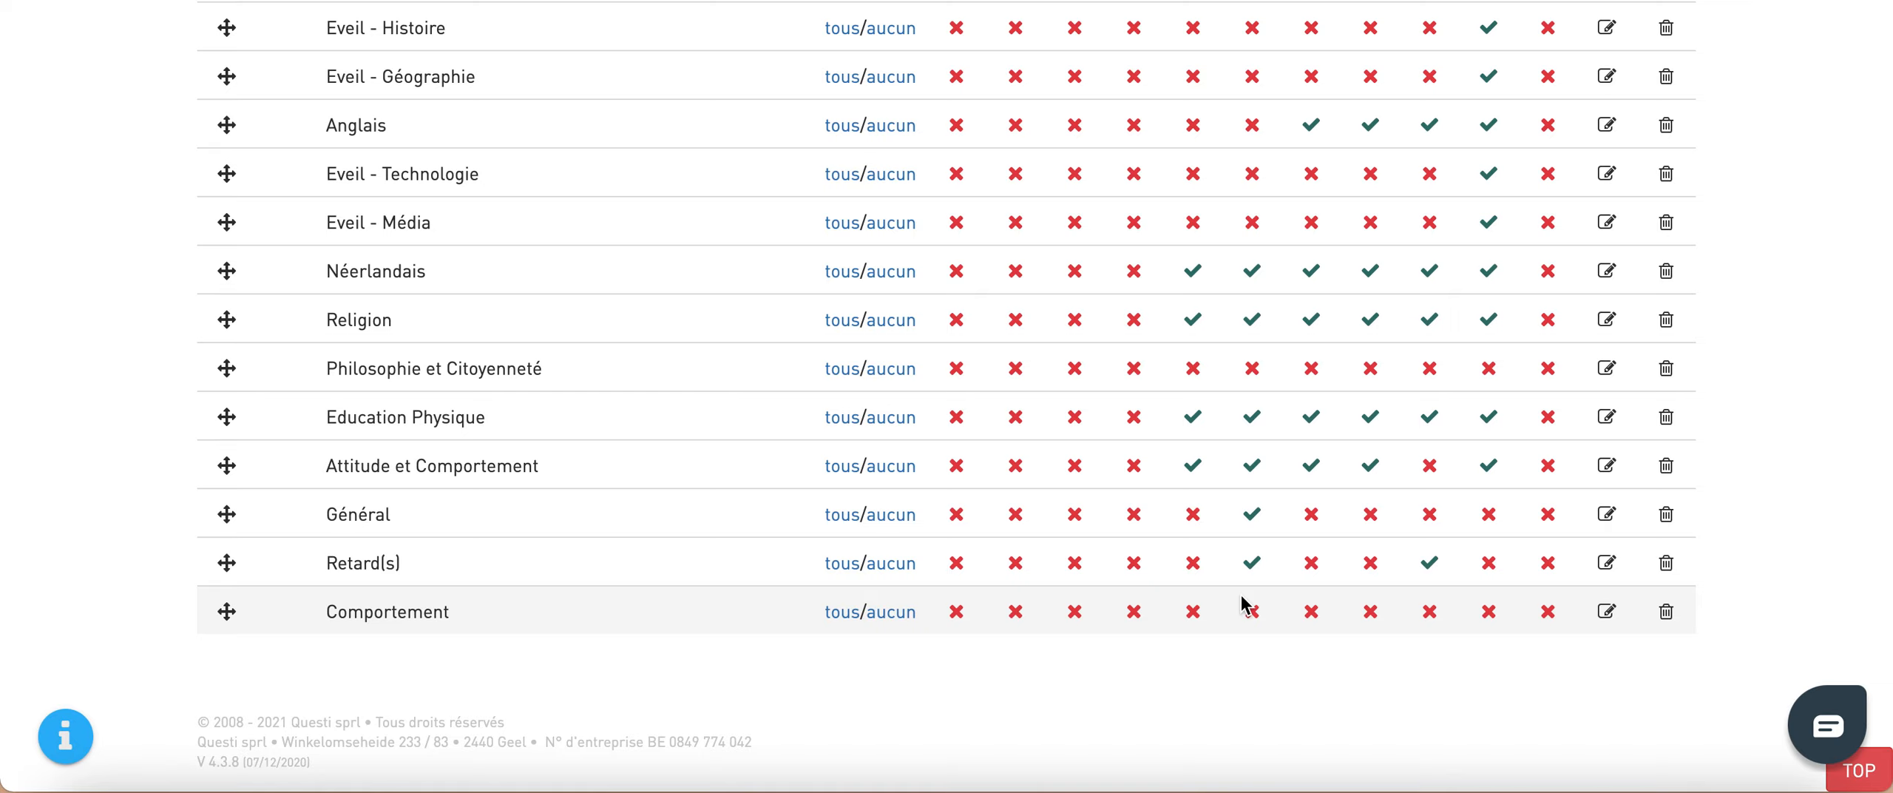
{"action": "left_click", "coordinate": [1429, 613]}
{"action": "left_click", "coordinate": [373, 613]}
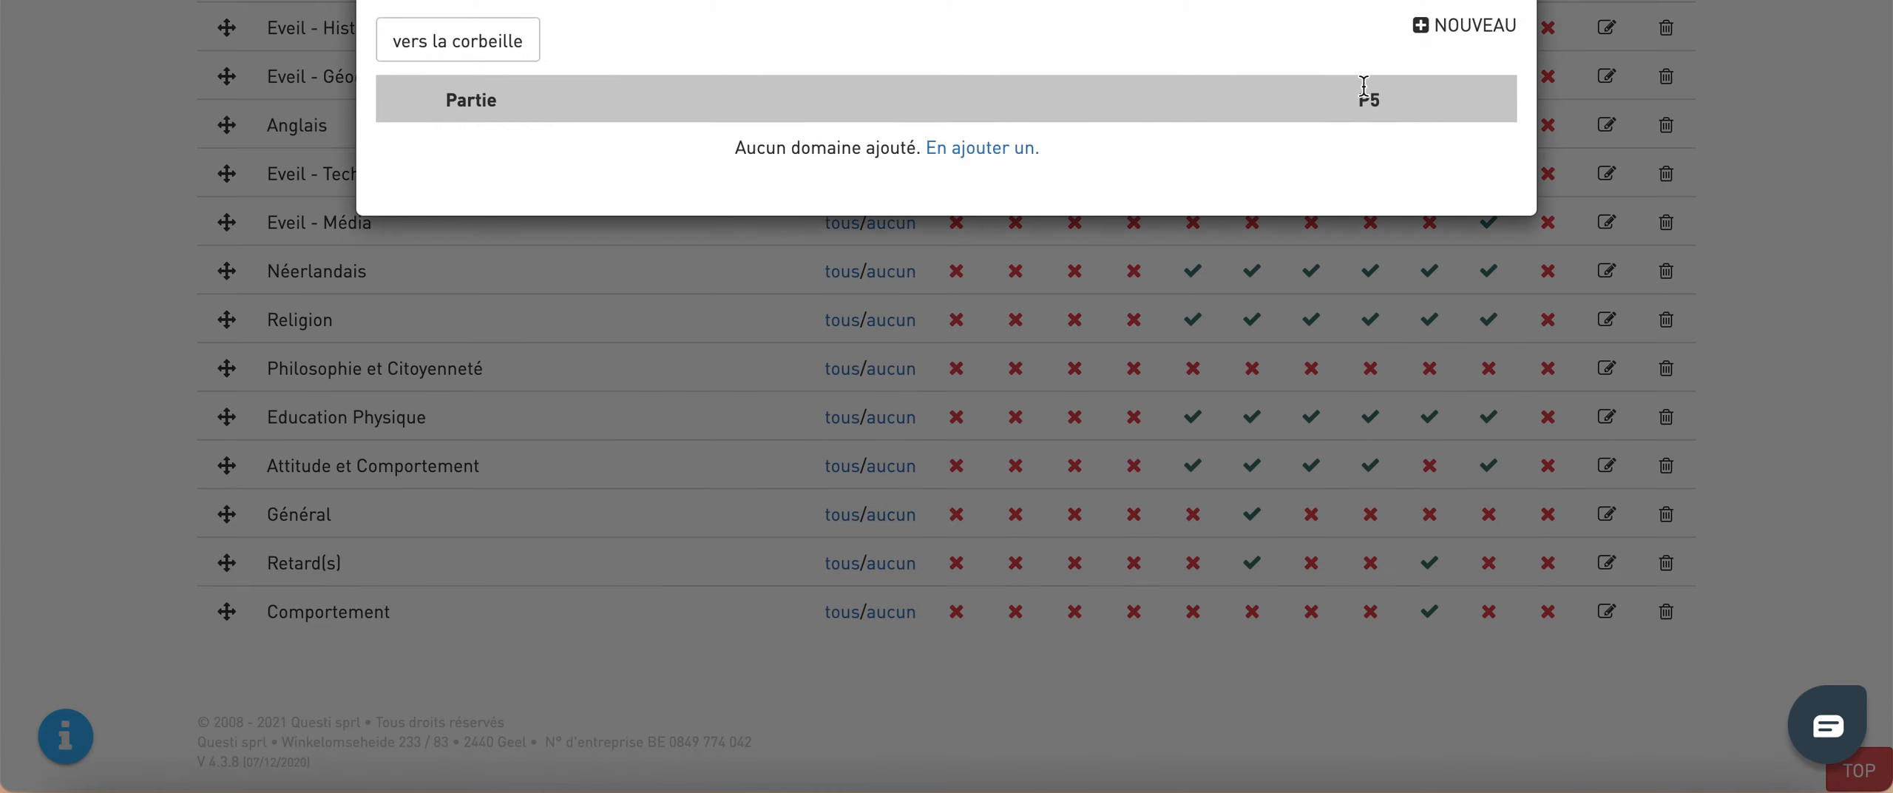
Step: Add the part "Je respecte le règlement de mon école." to Comportement and activate it for P5
{"action": "left_click", "coordinate": [1468, 30]}
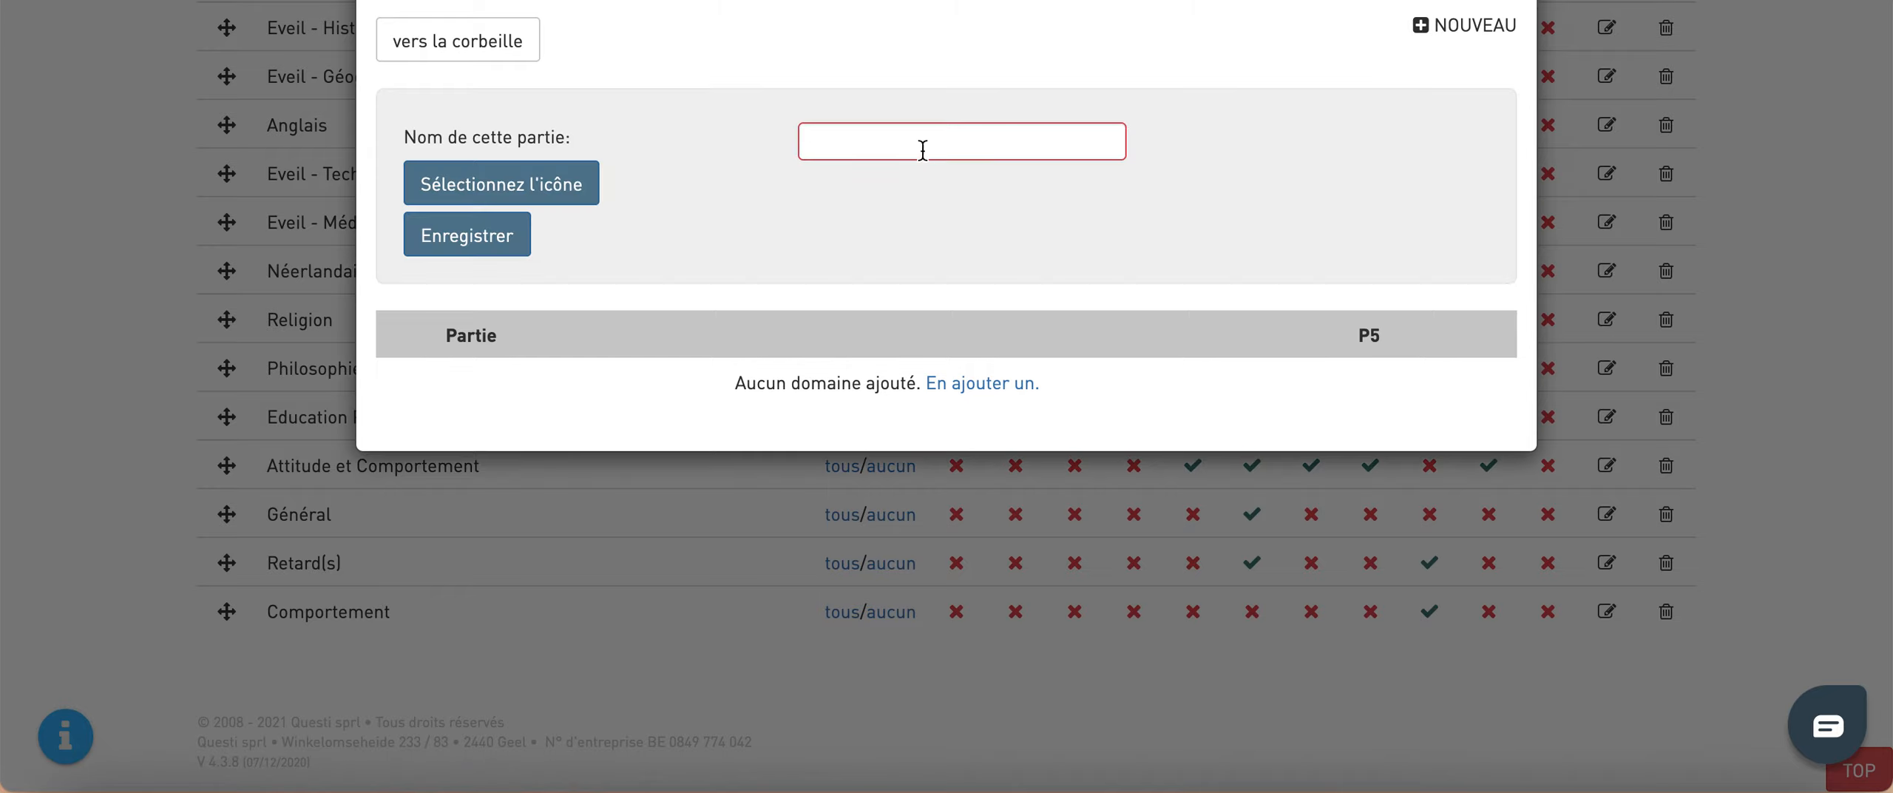
{"action": "left_click", "coordinate": [917, 146]}
{"action": "type", "text": "Je respecte le règlement de mon école."}
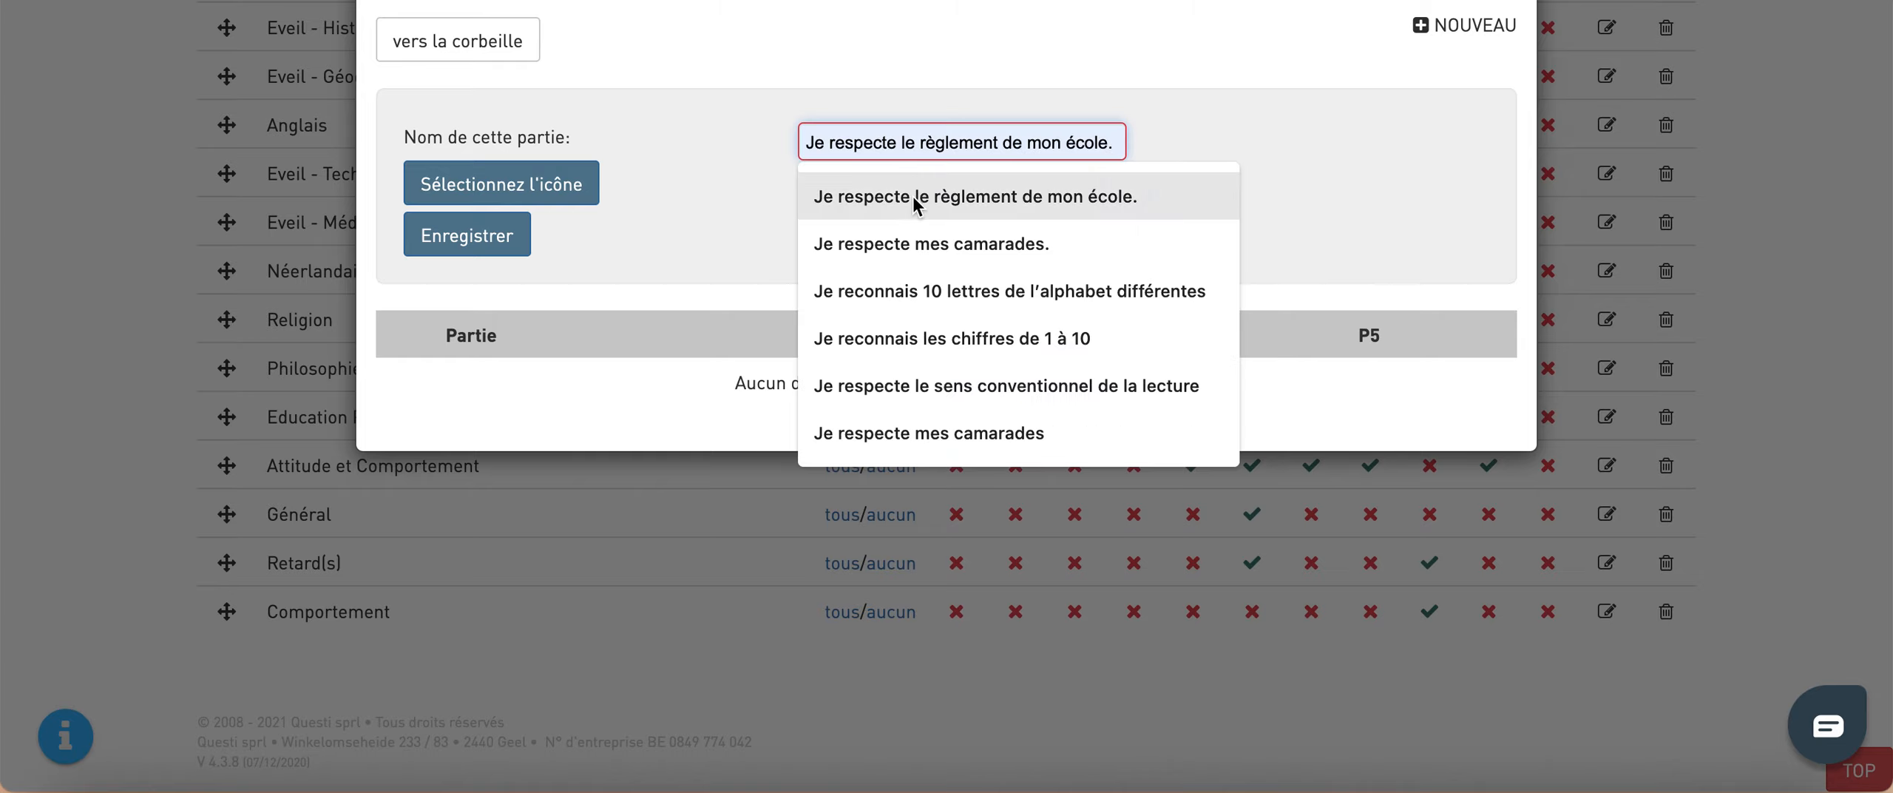
{"action": "left_click", "coordinate": [917, 199]}
{"action": "left_click", "coordinate": [466, 235]}
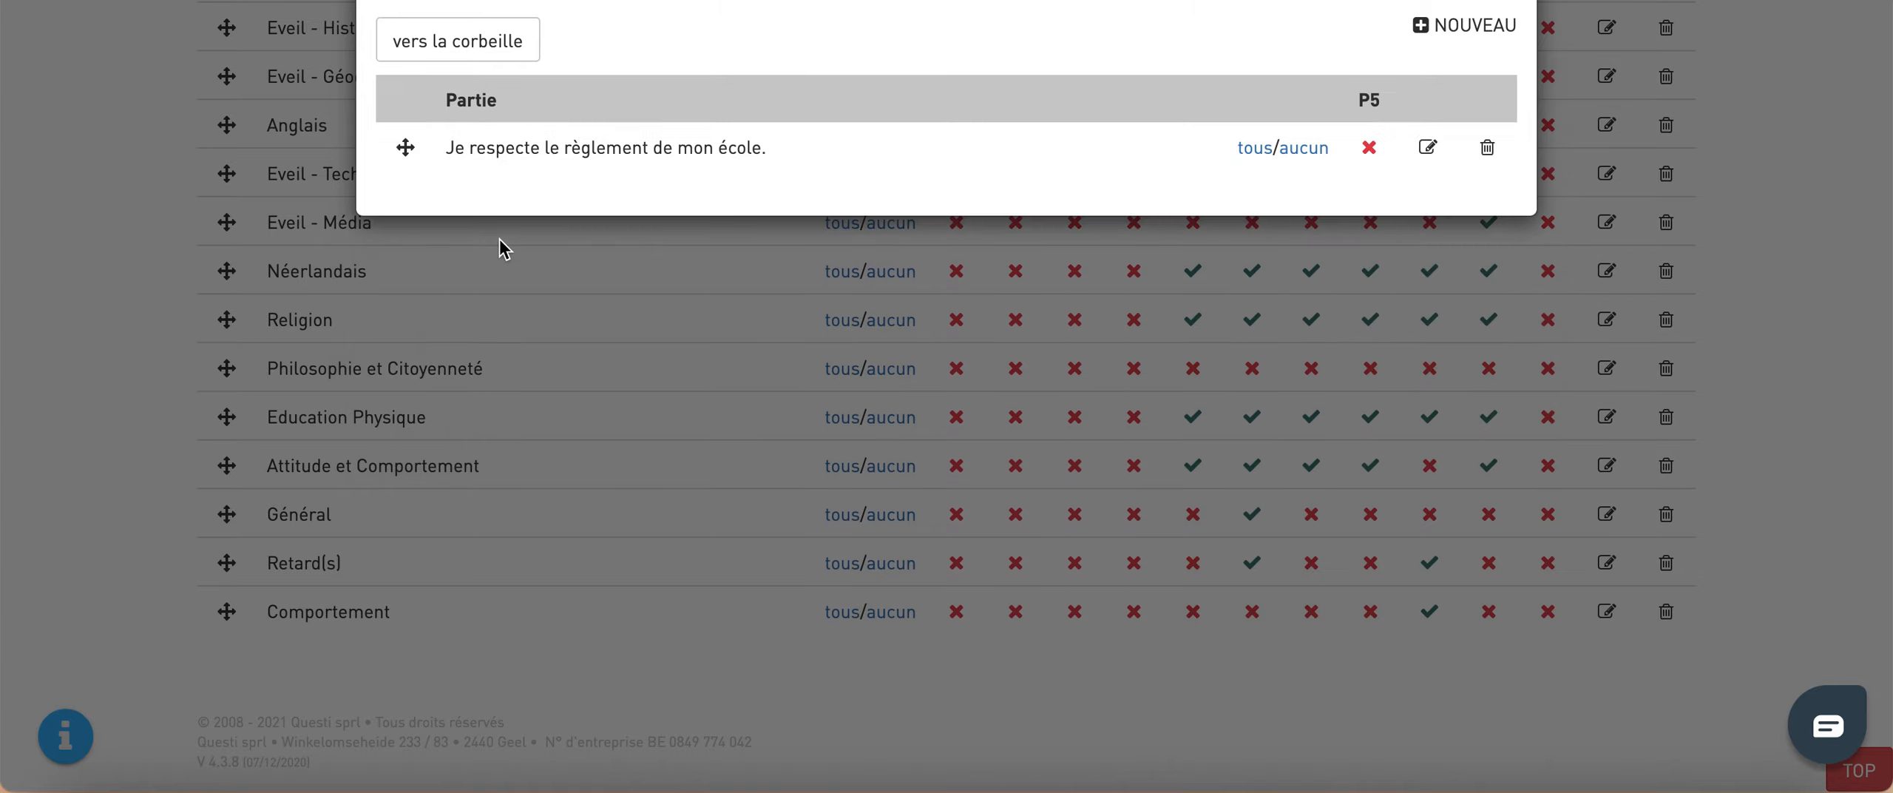
{"action": "left_click", "coordinate": [1369, 147]}
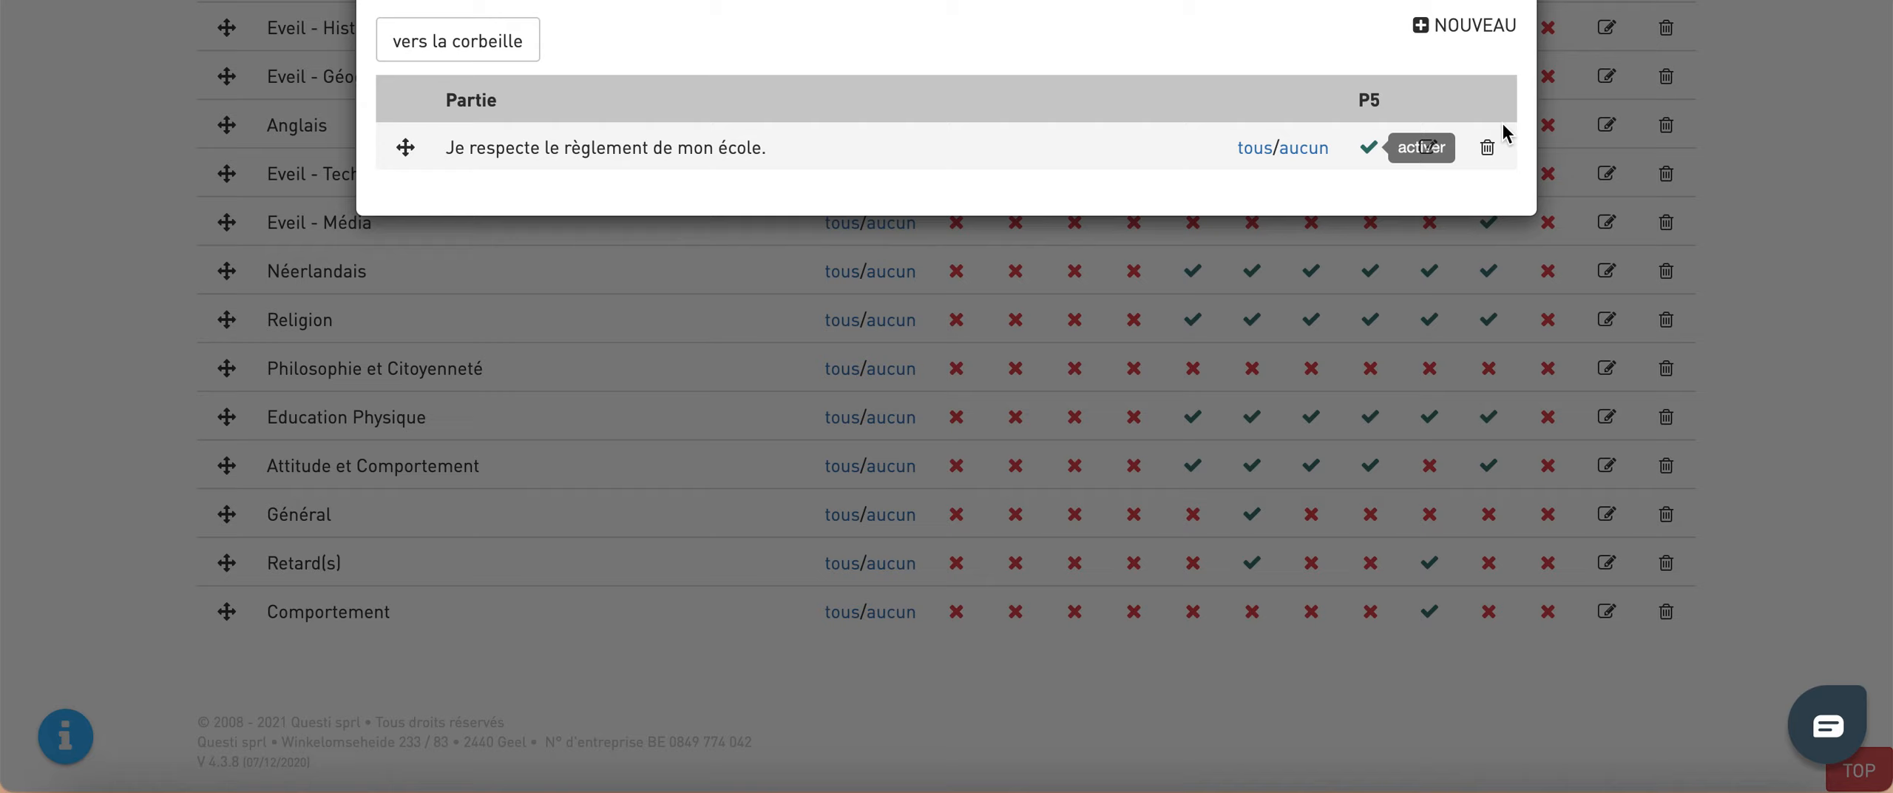
Step: Add the part "Je respecte mes camarades." to Comportement, activate it for P5 and close the domain list
{"action": "left_click", "coordinate": [1490, 14]}
{"action": "left_click", "coordinate": [929, 144]}
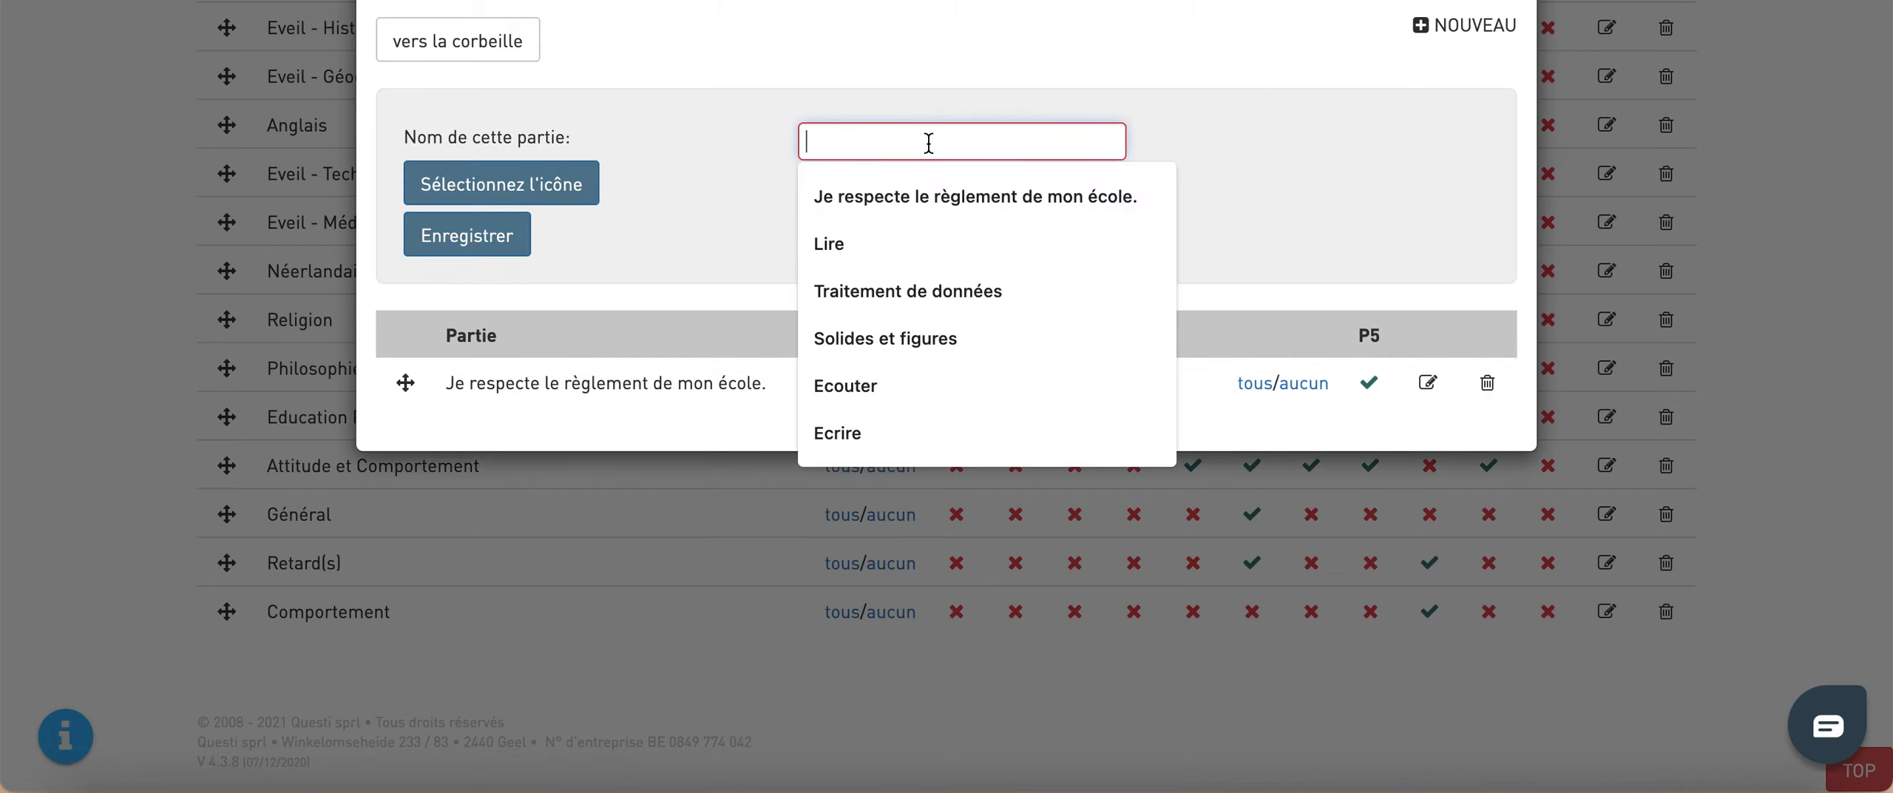
{"action": "type", "text": "Je res"}
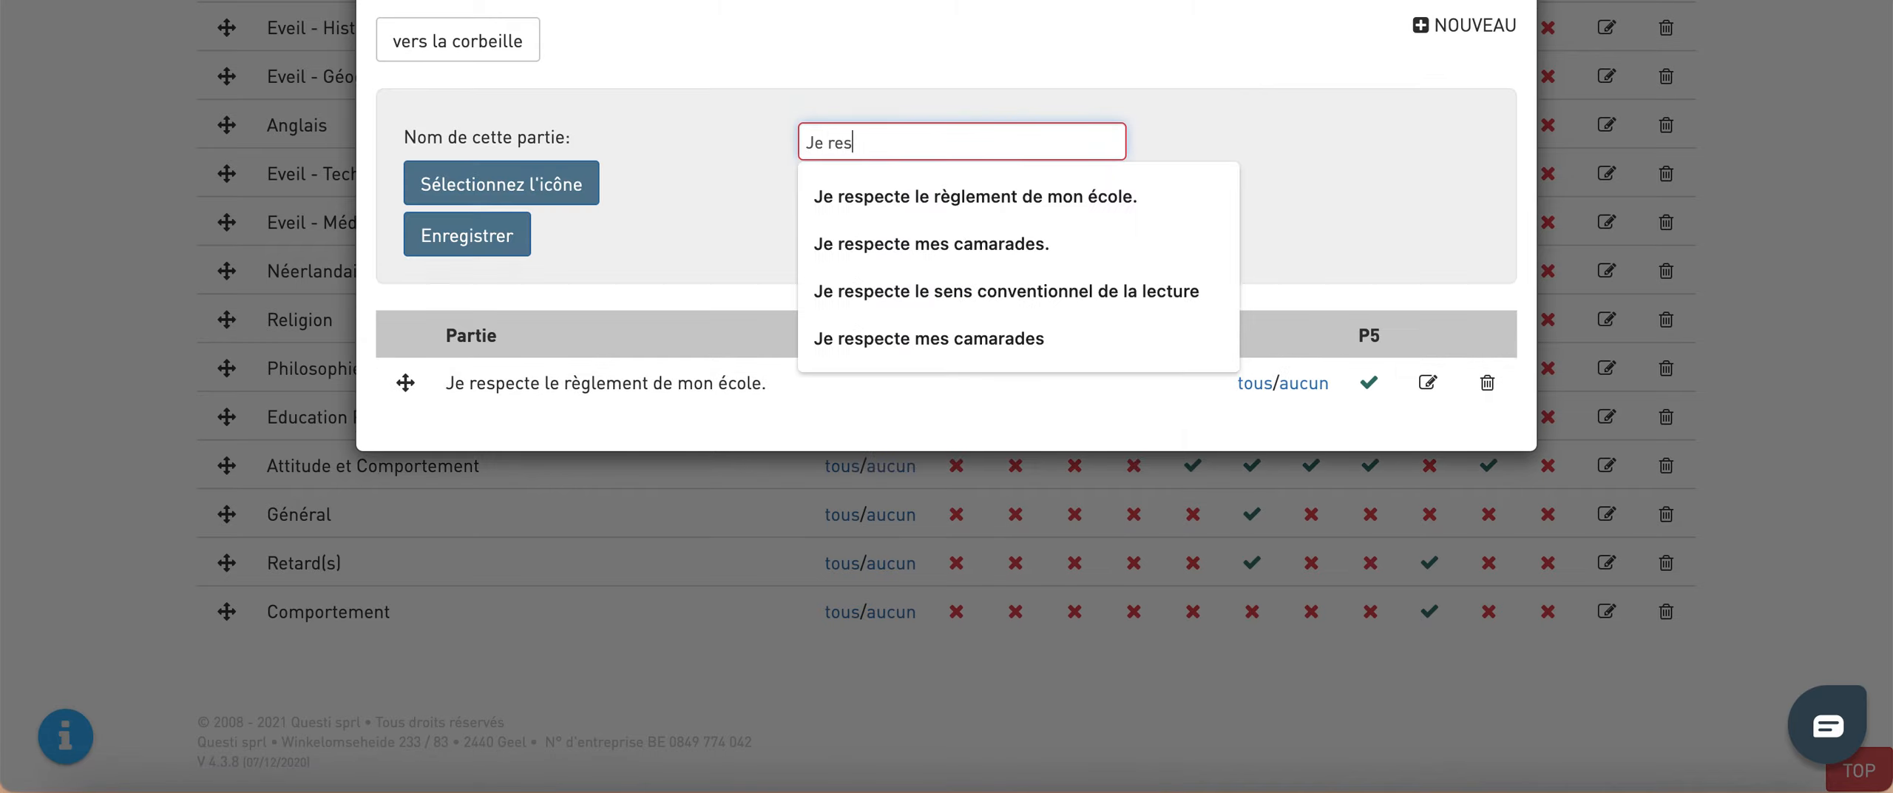
{"action": "left_click", "coordinate": [1060, 241]}
{"action": "left_click", "coordinate": [492, 238]}
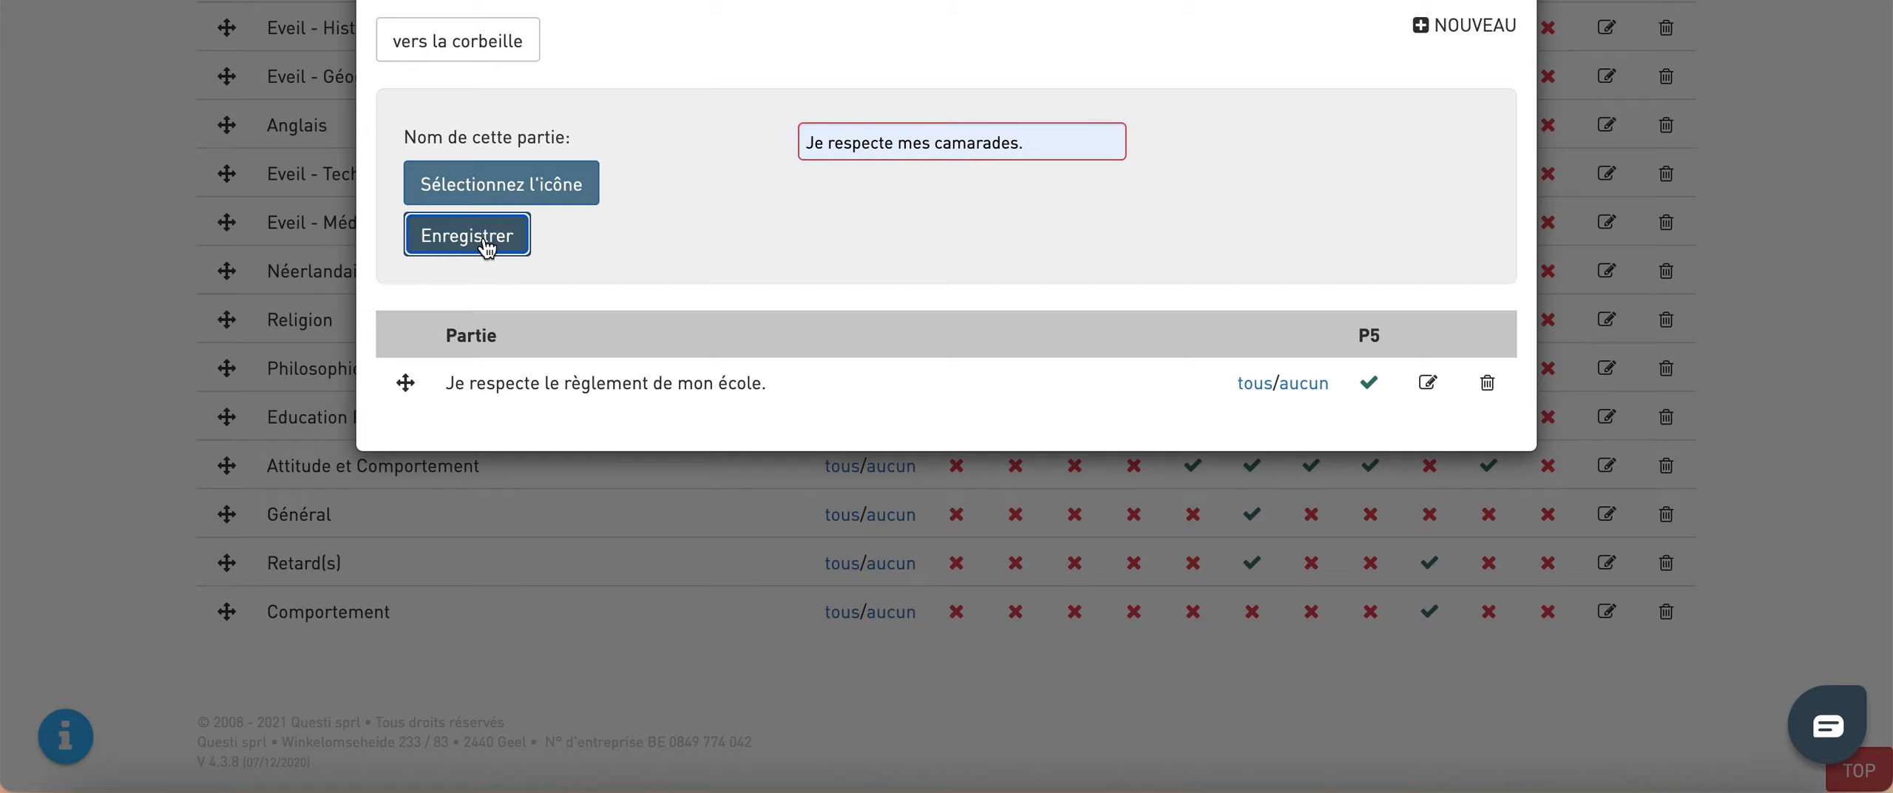
{"action": "left_click", "coordinate": [1369, 196]}
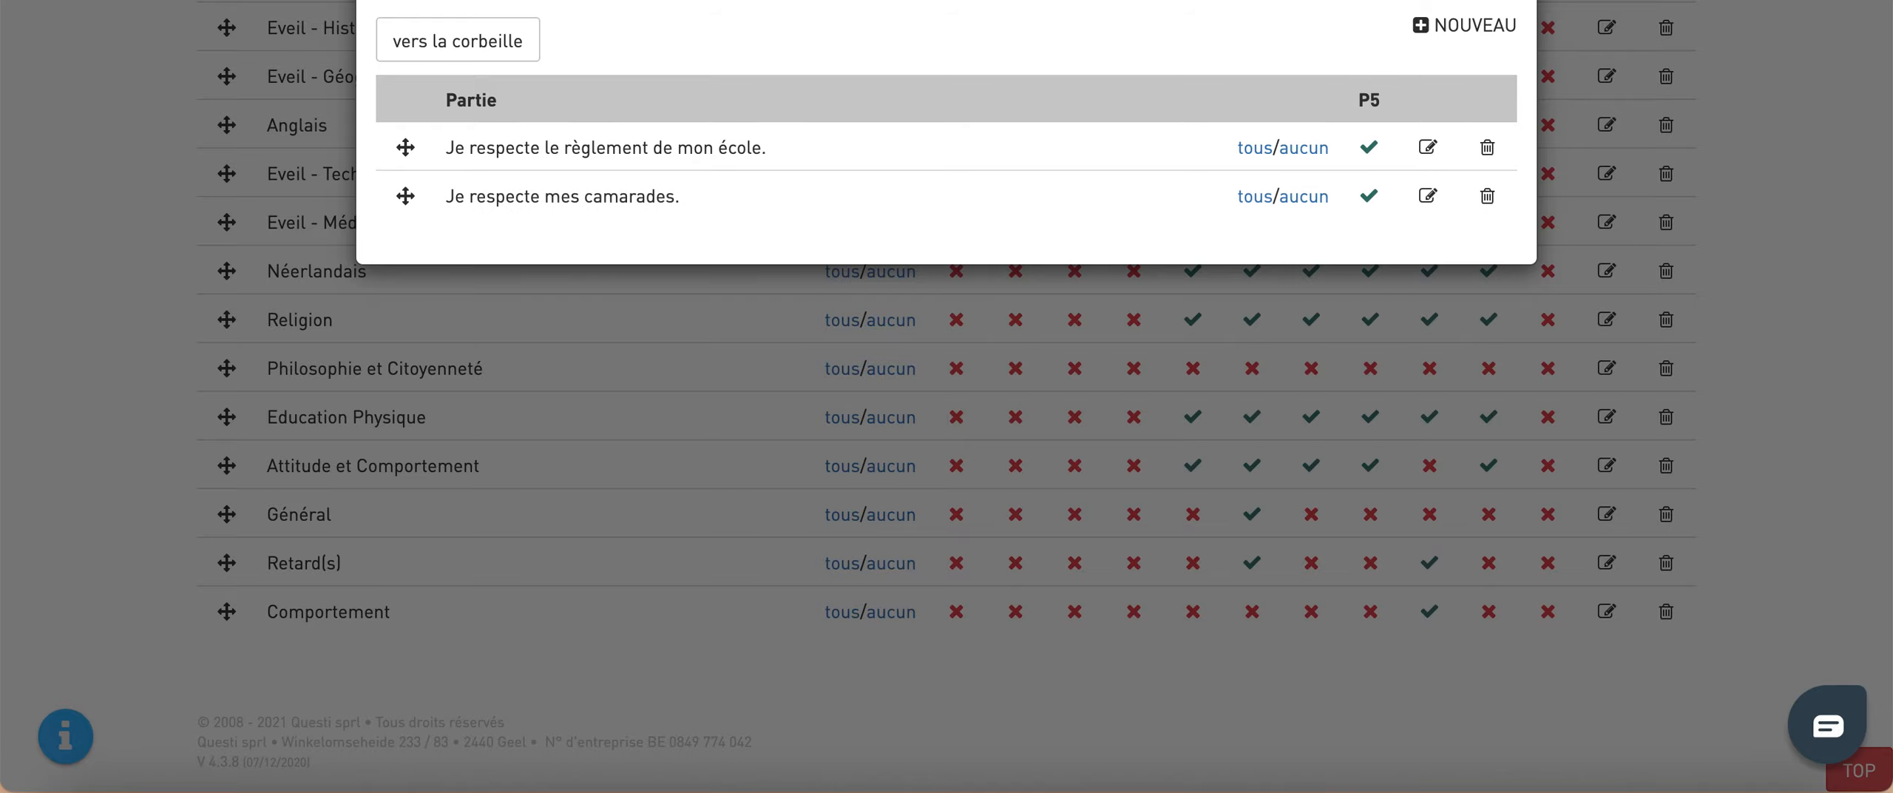
{"action": "key", "text": "Escape"}
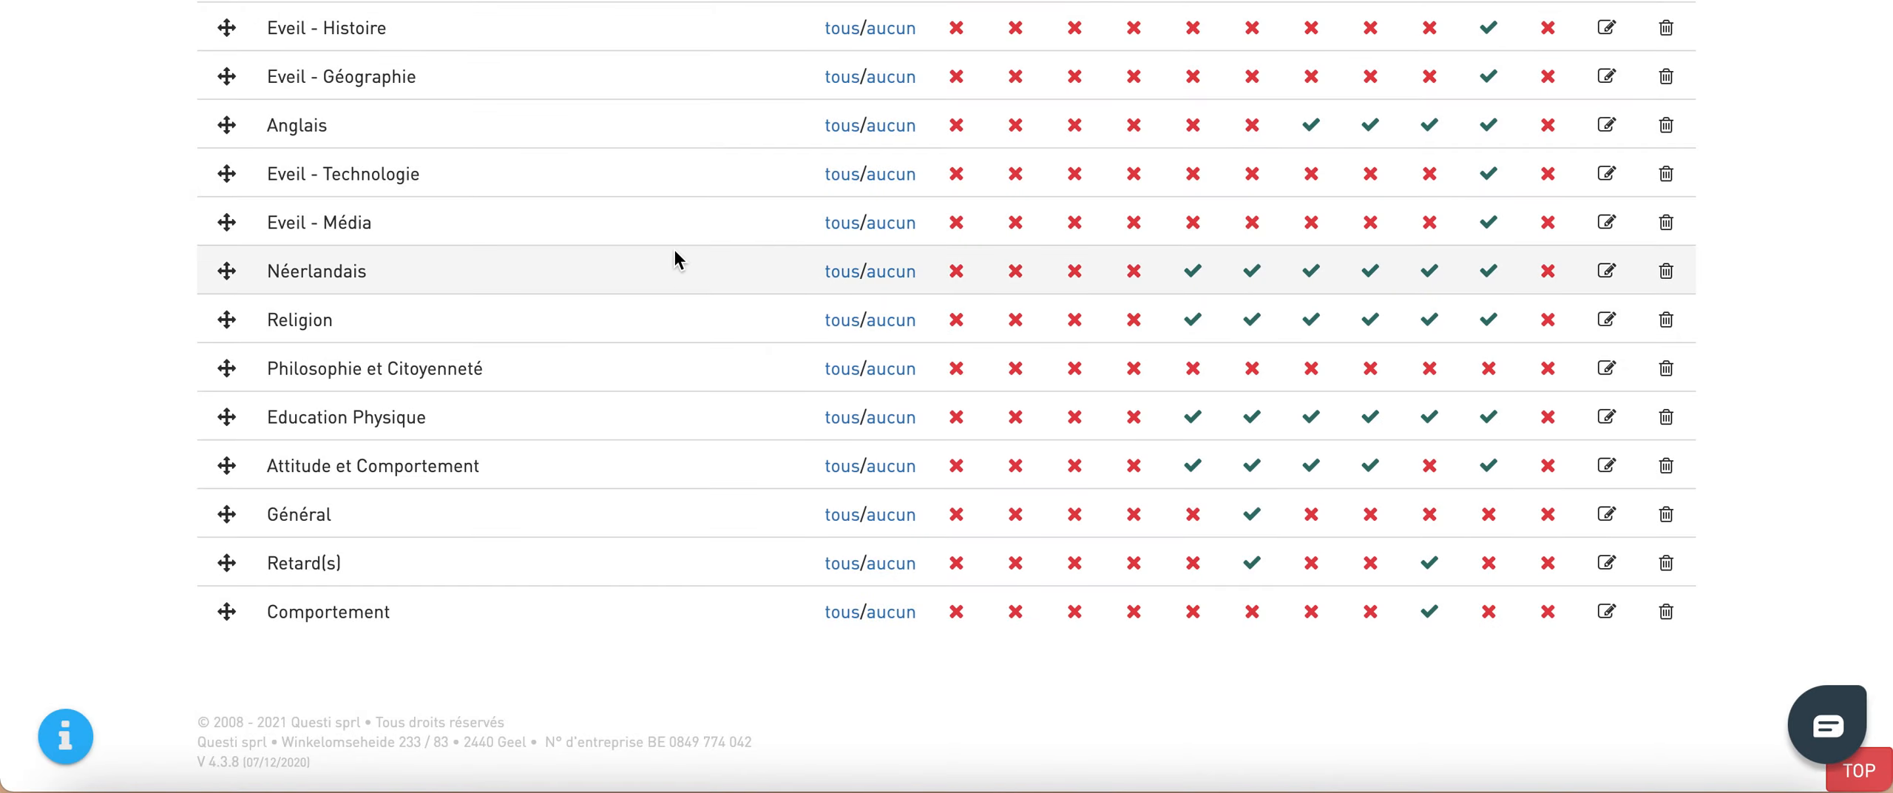
Step: Open the icon library (Bibliothèque d'icônes) in the general configurations
{"action": "scroll", "coordinate": [676, 264], "scroll_direction": "up", "scroll_amount": 7}
{"action": "scroll", "coordinate": [676, 260], "scroll_direction": "up", "scroll_amount": 2}
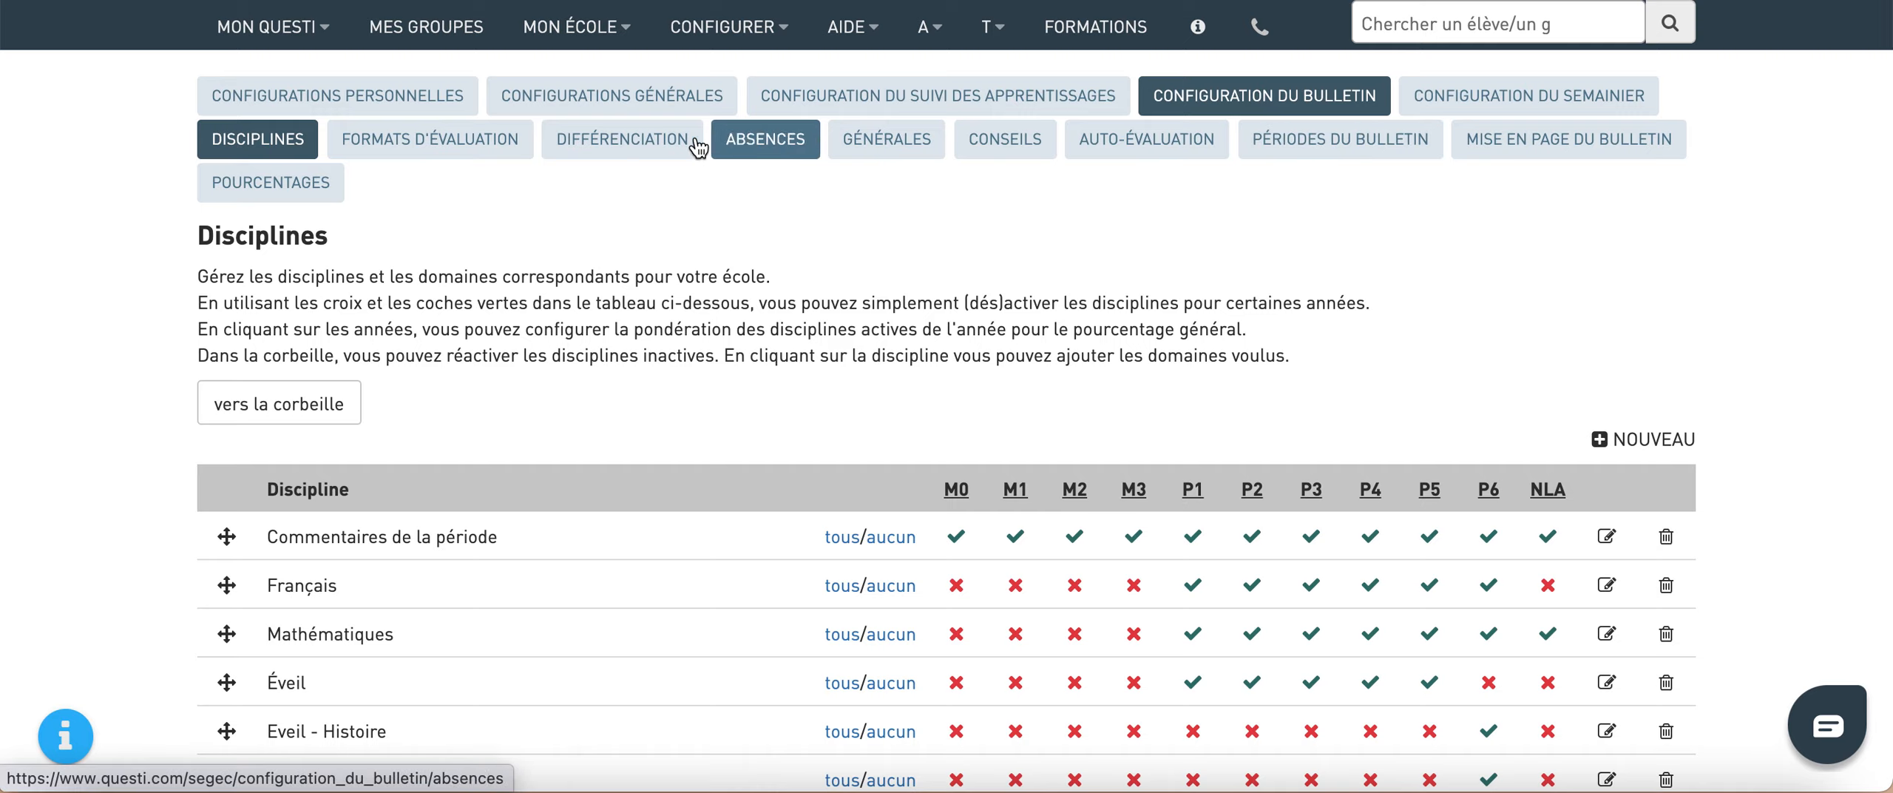
{"action": "mouse_move", "coordinate": [774, 2]}
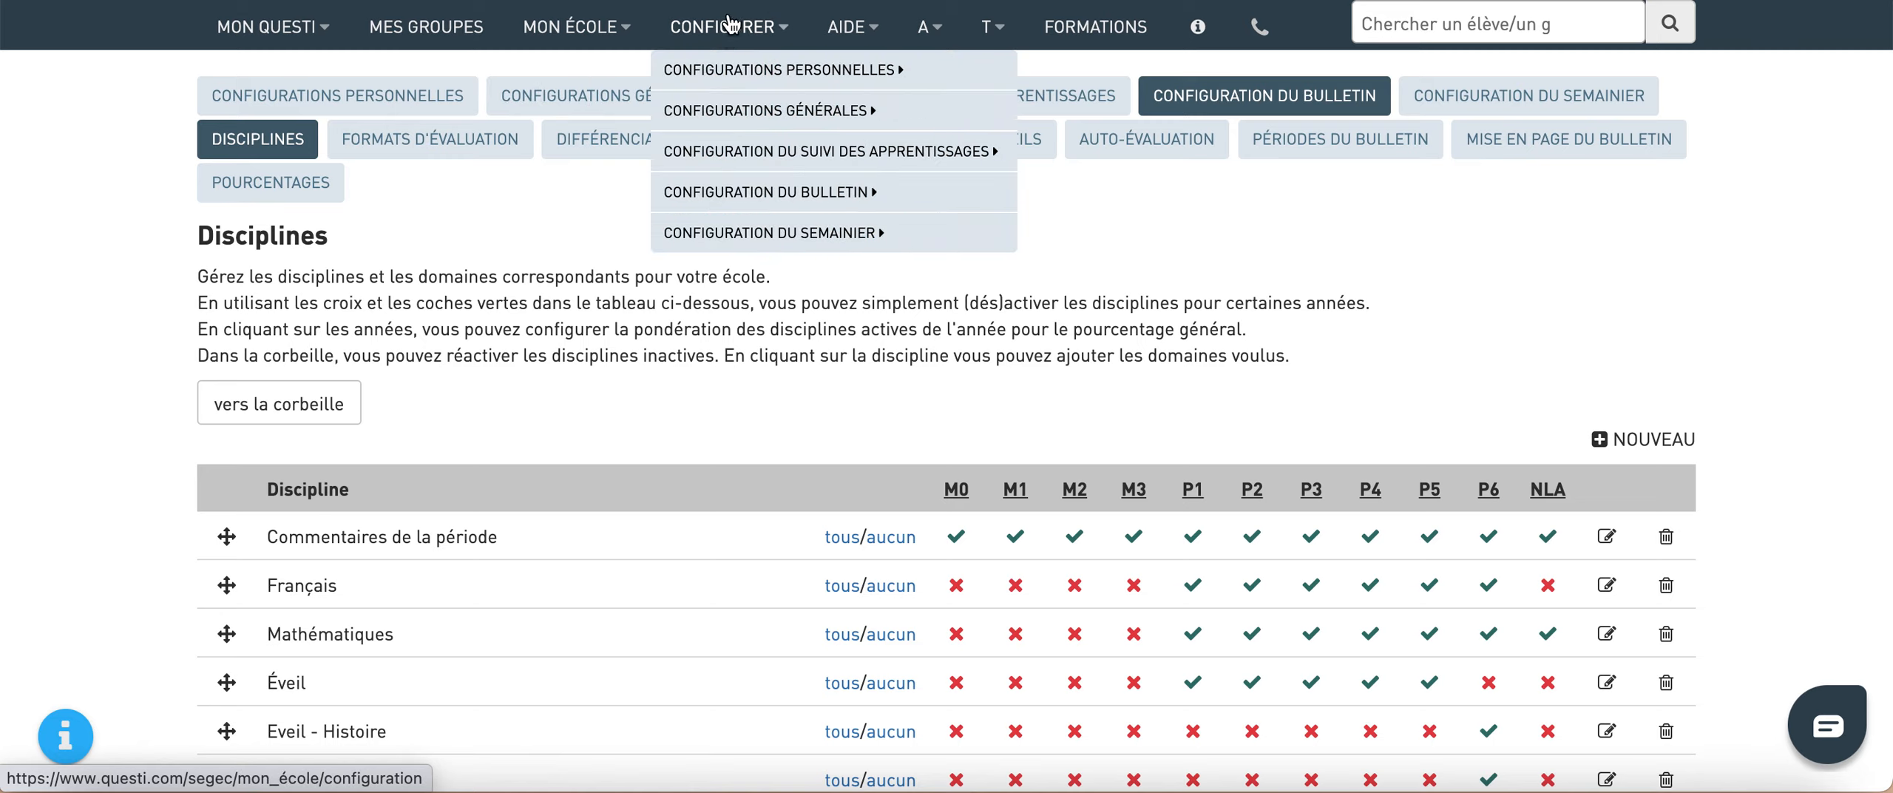
{"action": "mouse_move", "coordinate": [771, 122]}
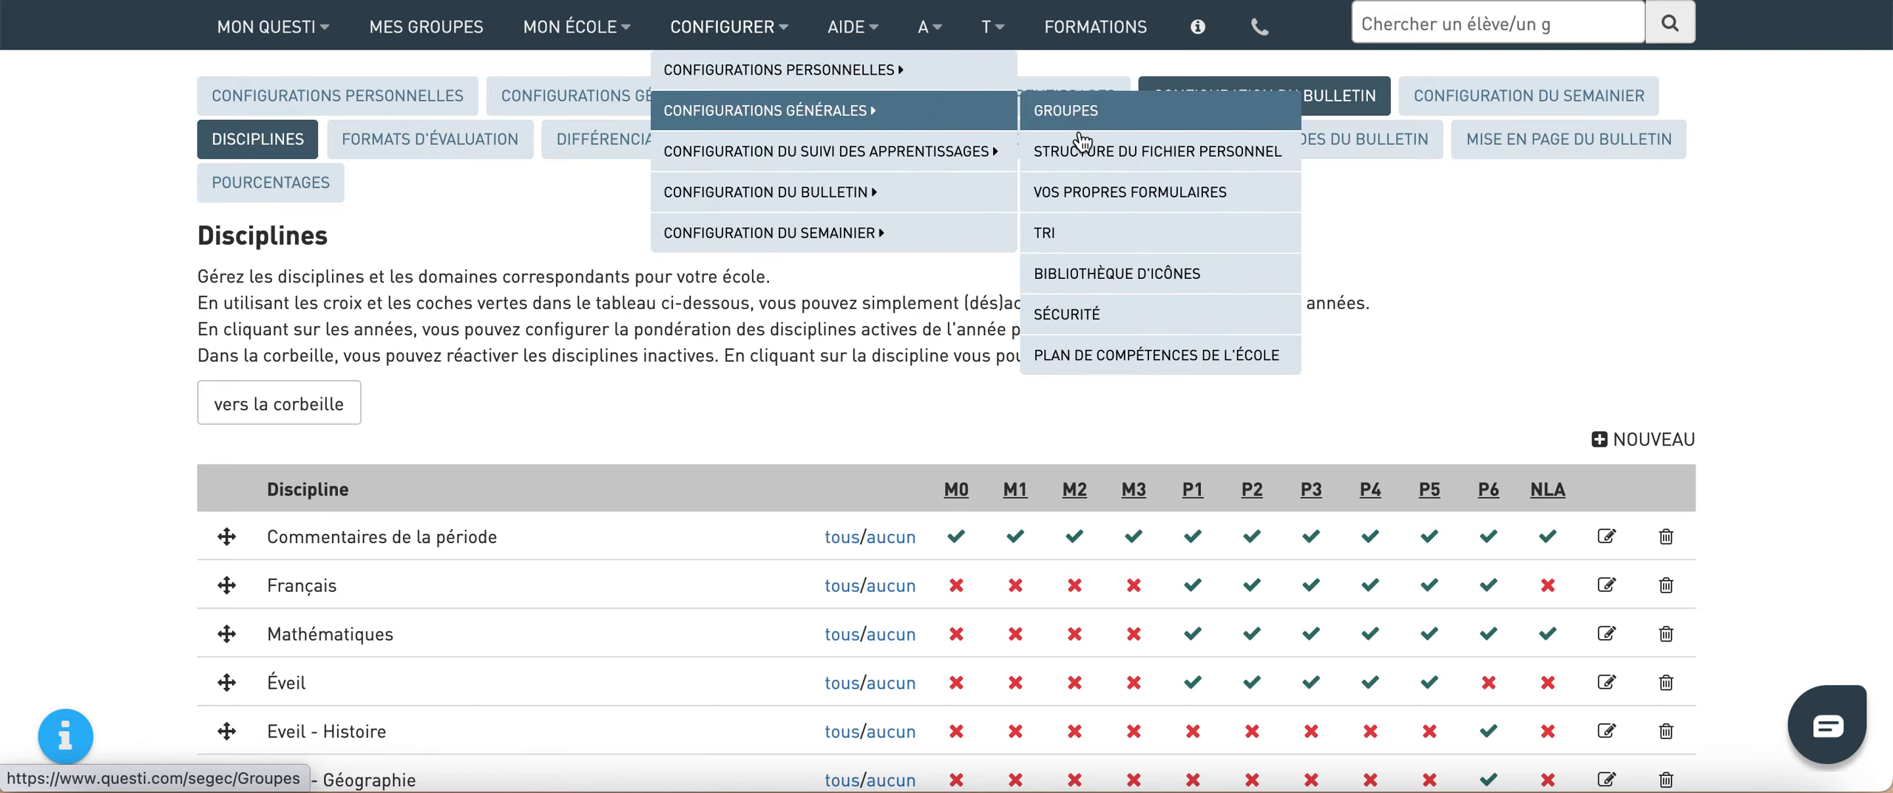
{"action": "left_click", "coordinate": [1087, 270]}
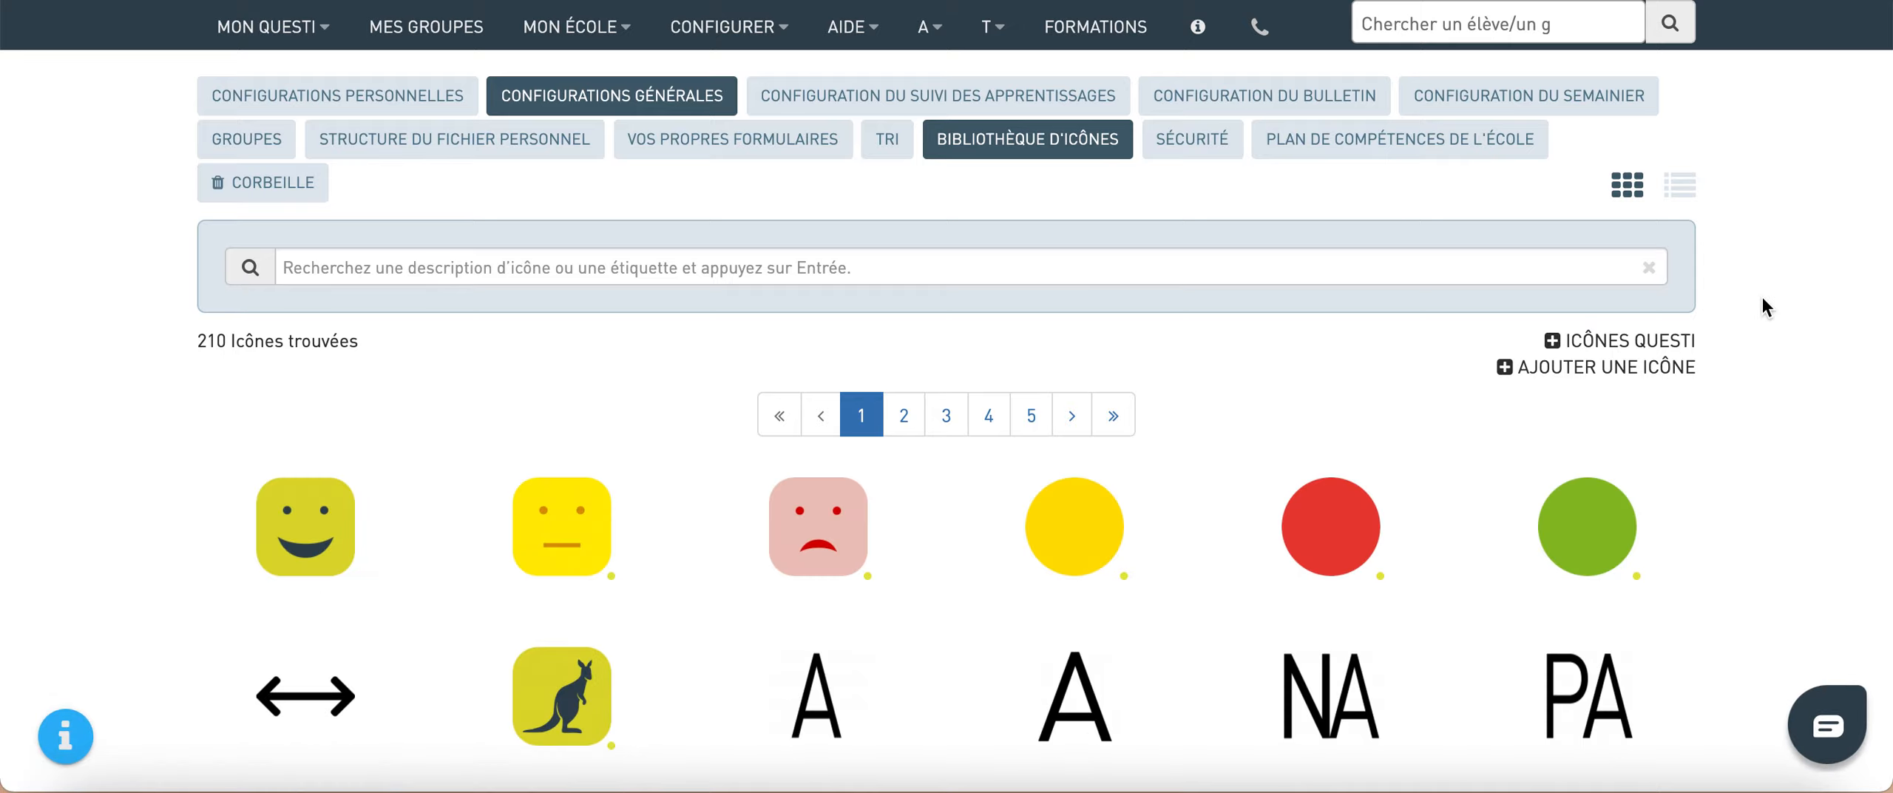
Step: Browse the Questi icons that can be added to the school's icon library, then close them
{"action": "left_click", "coordinate": [1612, 340]}
{"action": "scroll", "coordinate": [968, 308], "scroll_direction": "down", "scroll_amount": 2}
{"action": "scroll", "coordinate": [969, 308], "scroll_direction": "up", "scroll_amount": 2}
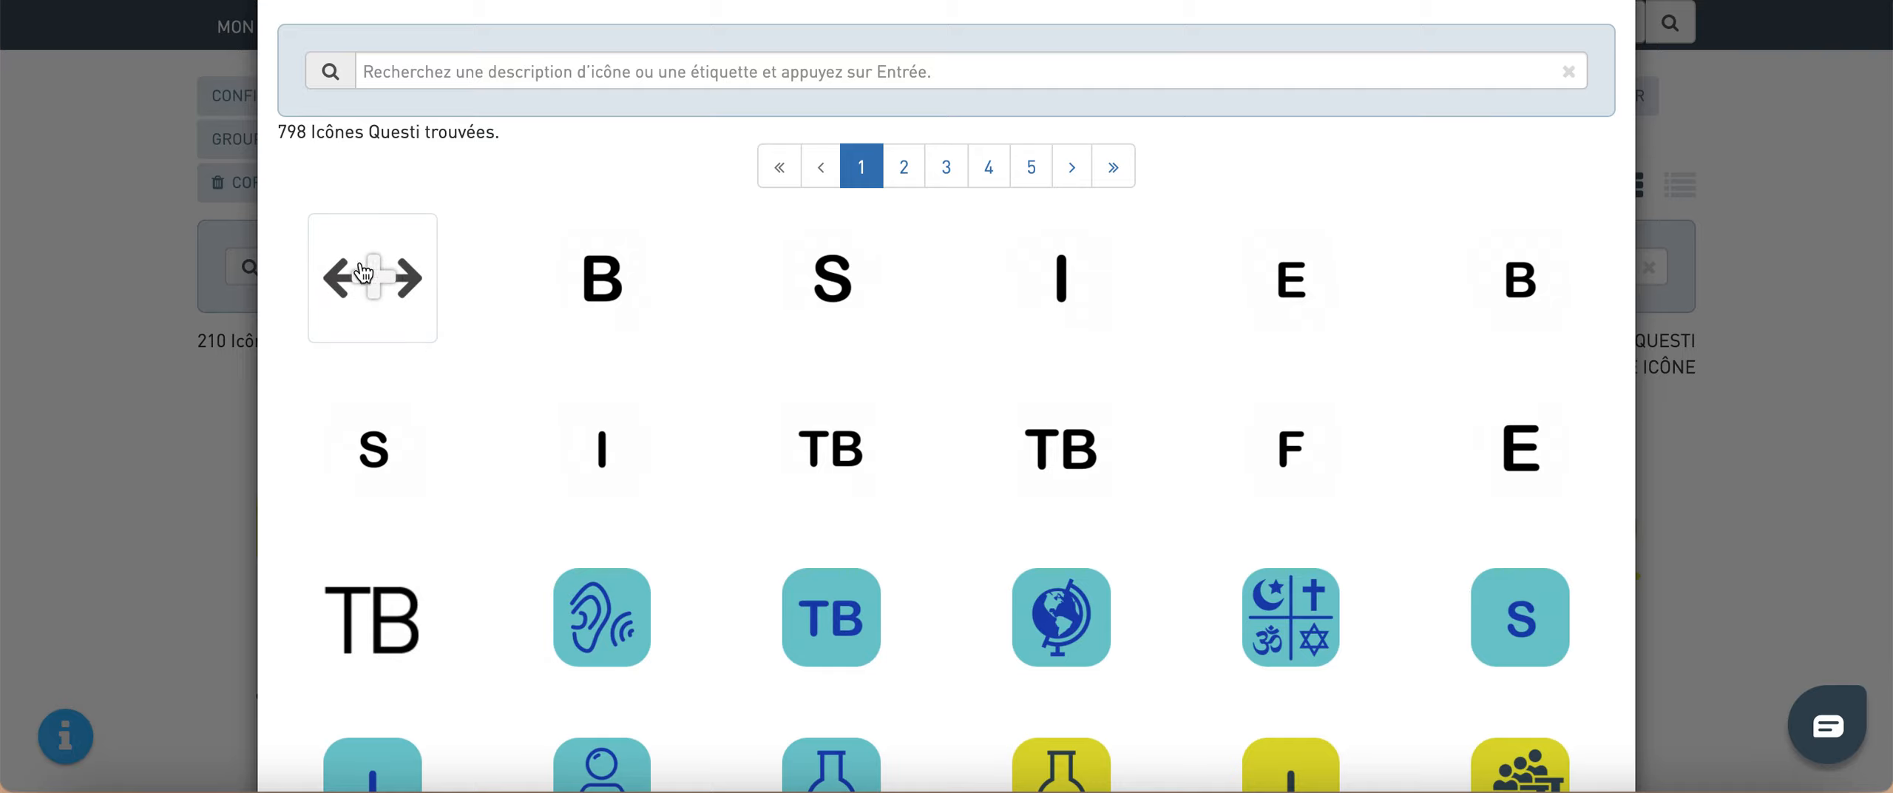
{"action": "scroll", "coordinate": [1150, 567], "scroll_direction": "down", "scroll_amount": 2}
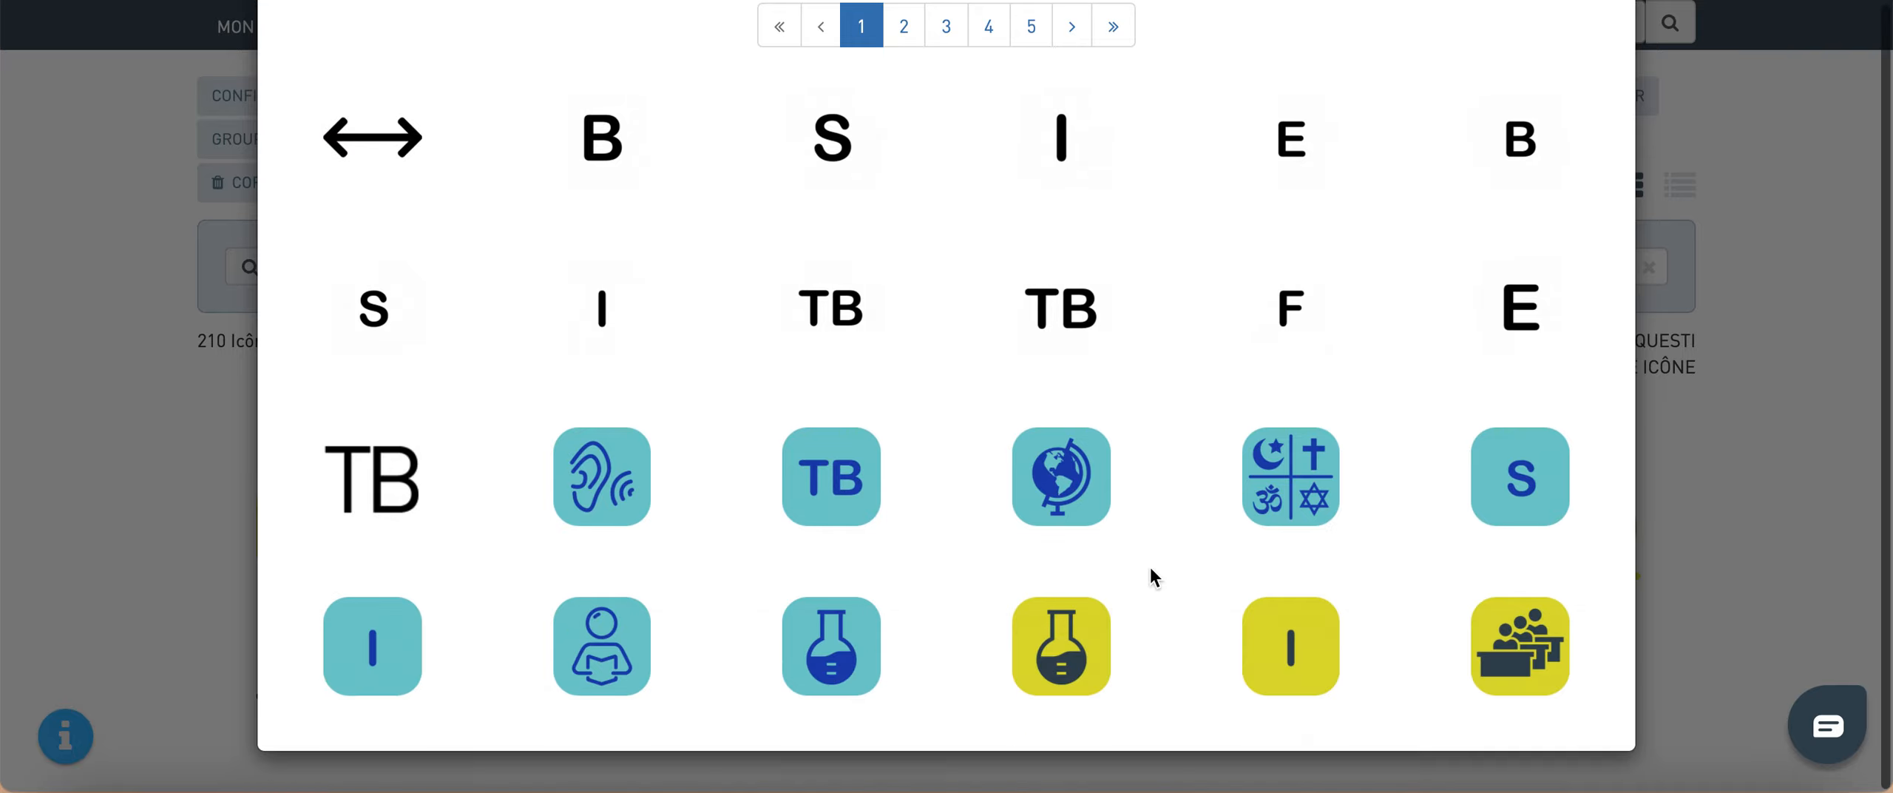
{"action": "scroll", "coordinate": [1430, 236], "scroll_direction": "up", "scroll_amount": 2}
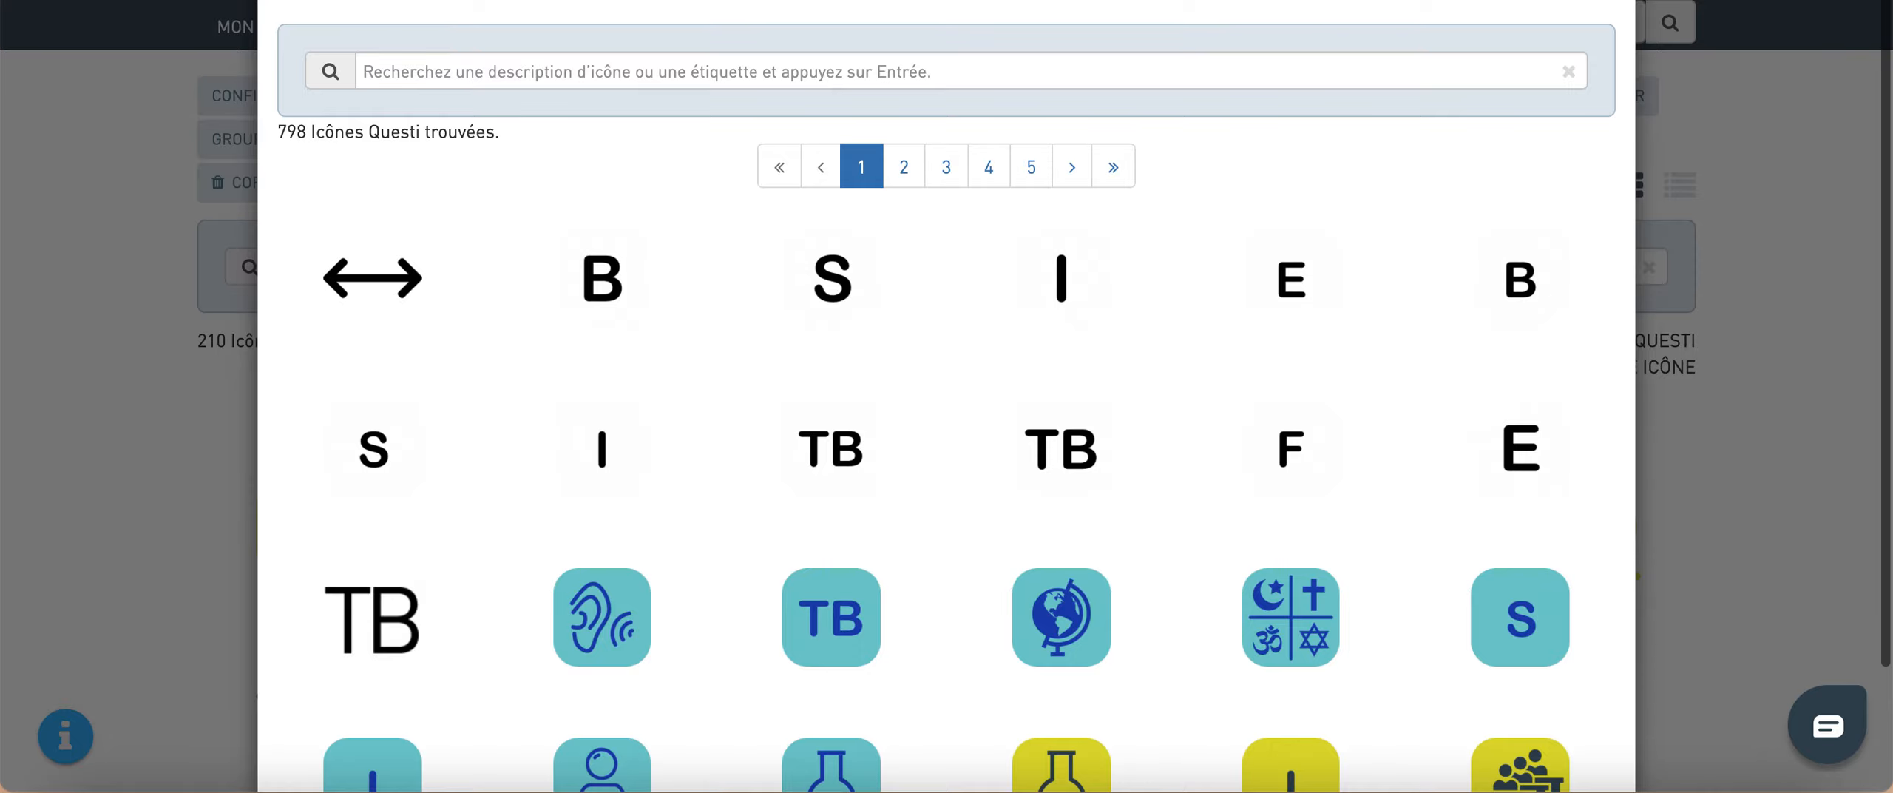
{"action": "key", "text": "Escape"}
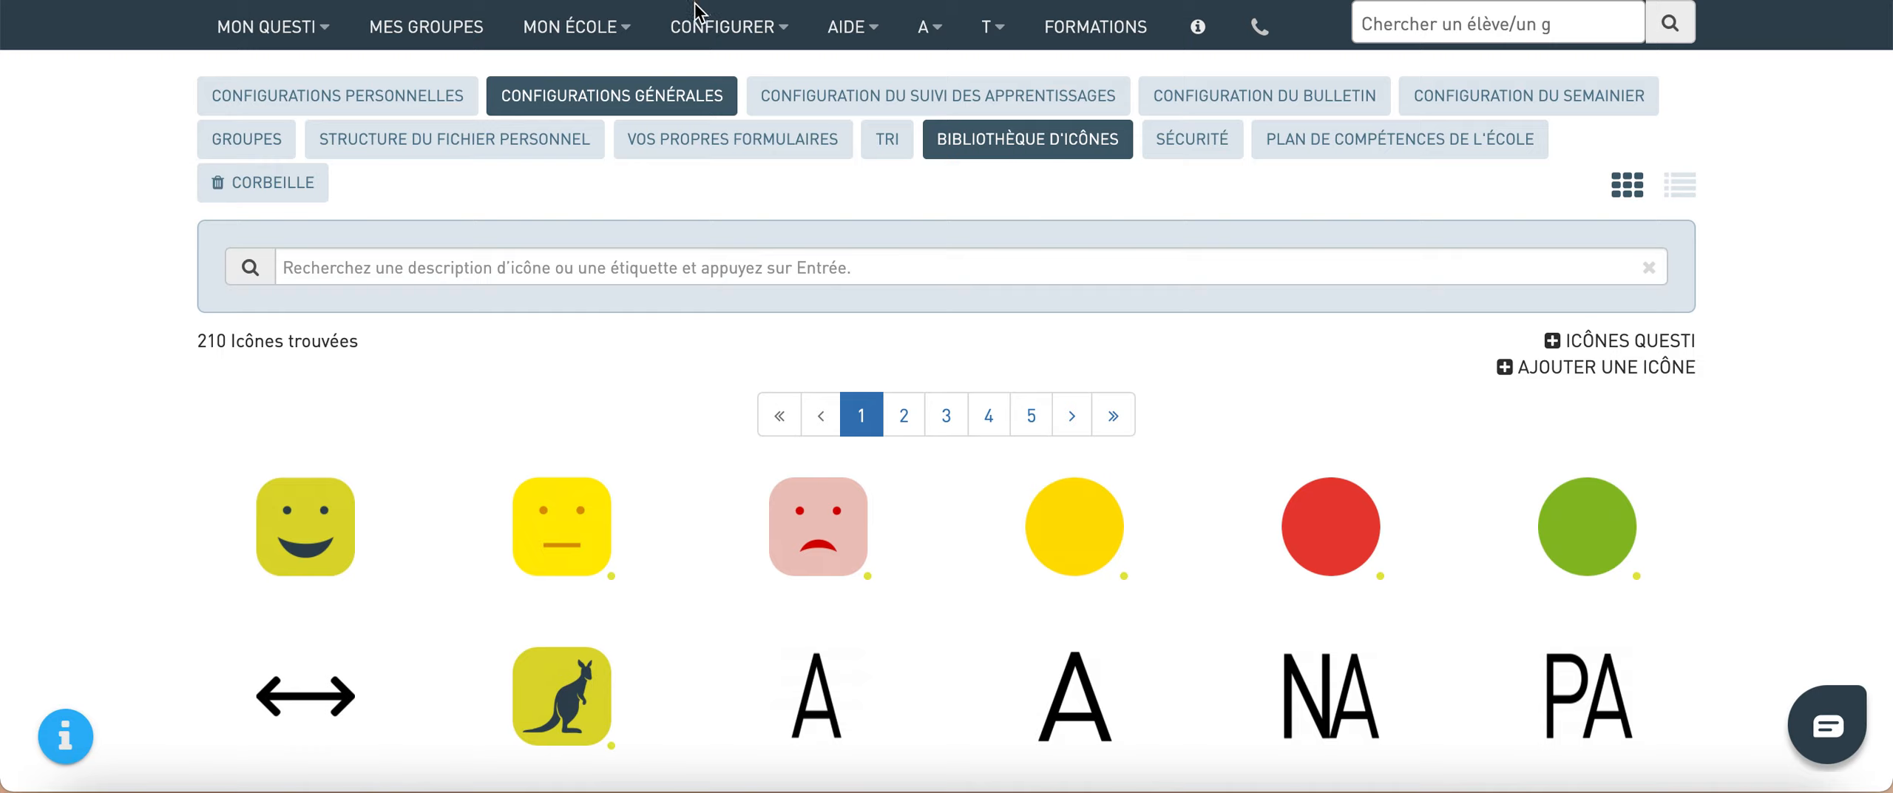
Step: Open the evaluation formats in the report card configuration and start a new format
{"action": "left_click", "coordinate": [710, 33]}
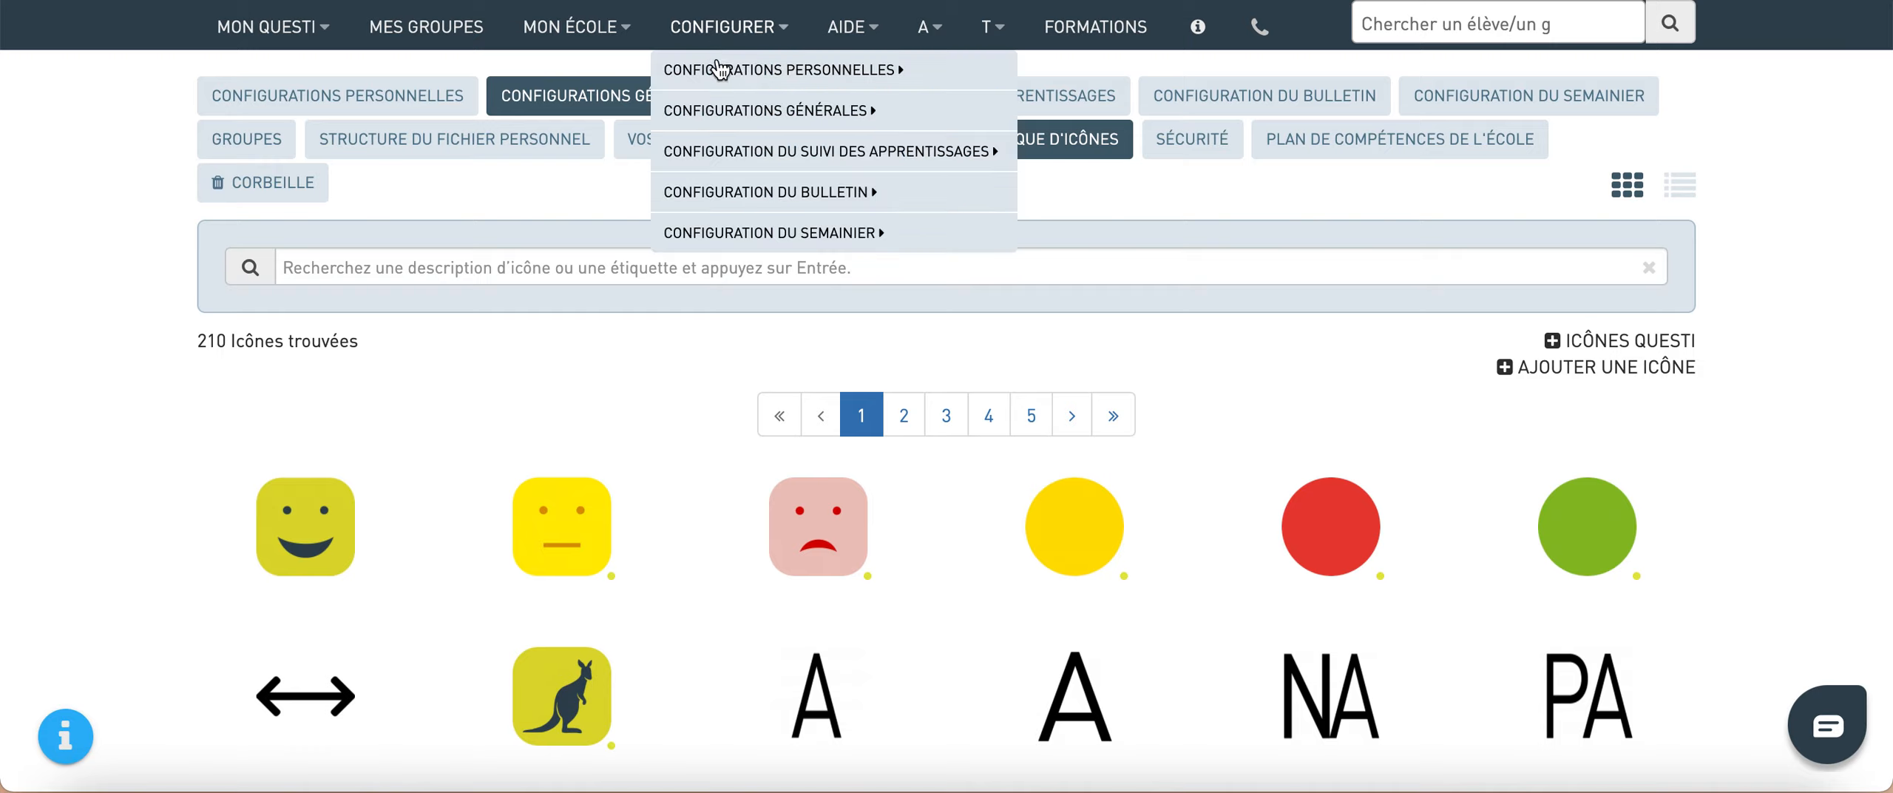
{"action": "mouse_move", "coordinate": [760, 184]}
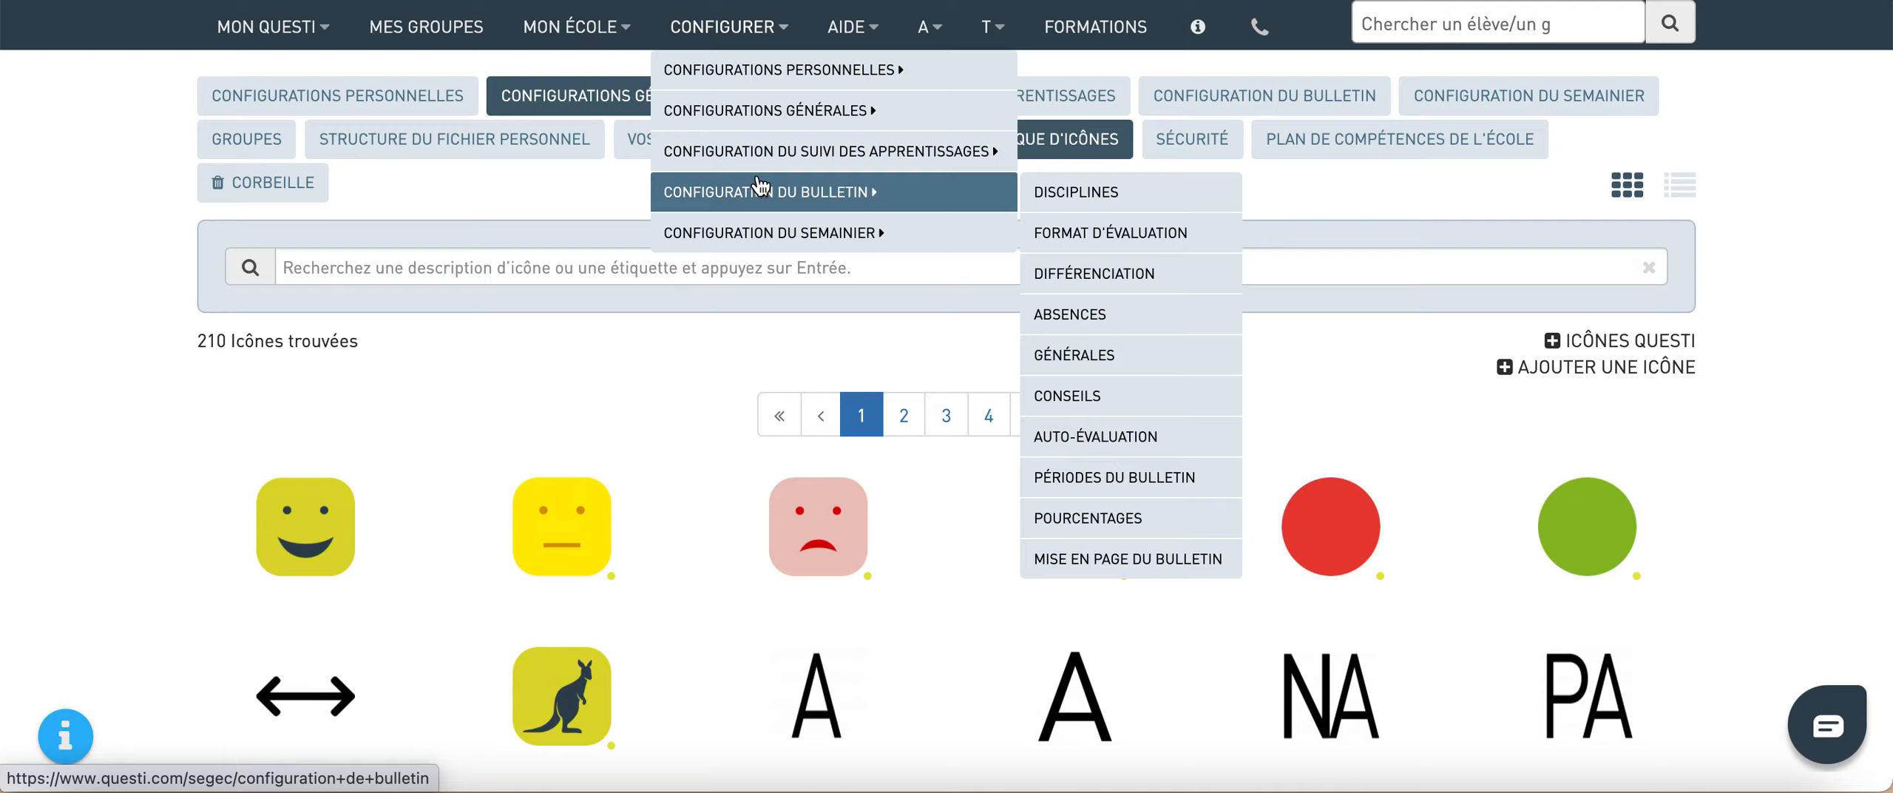
{"action": "left_click", "coordinate": [1103, 233]}
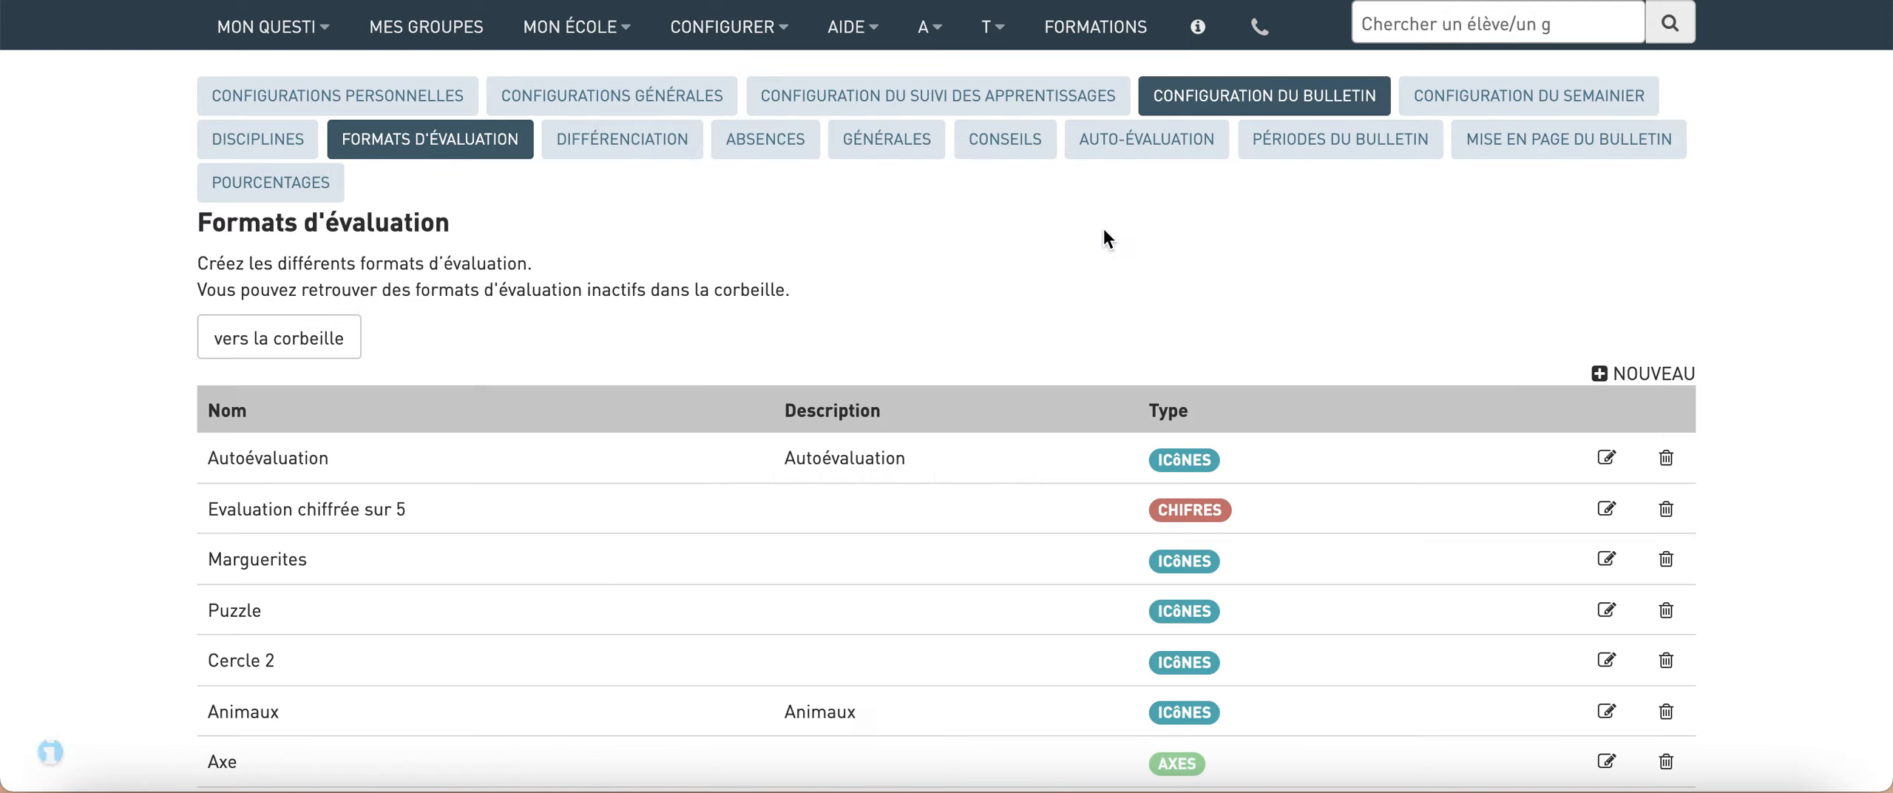
{"action": "scroll", "coordinate": [1441, 327], "scroll_direction": "down", "scroll_amount": 2}
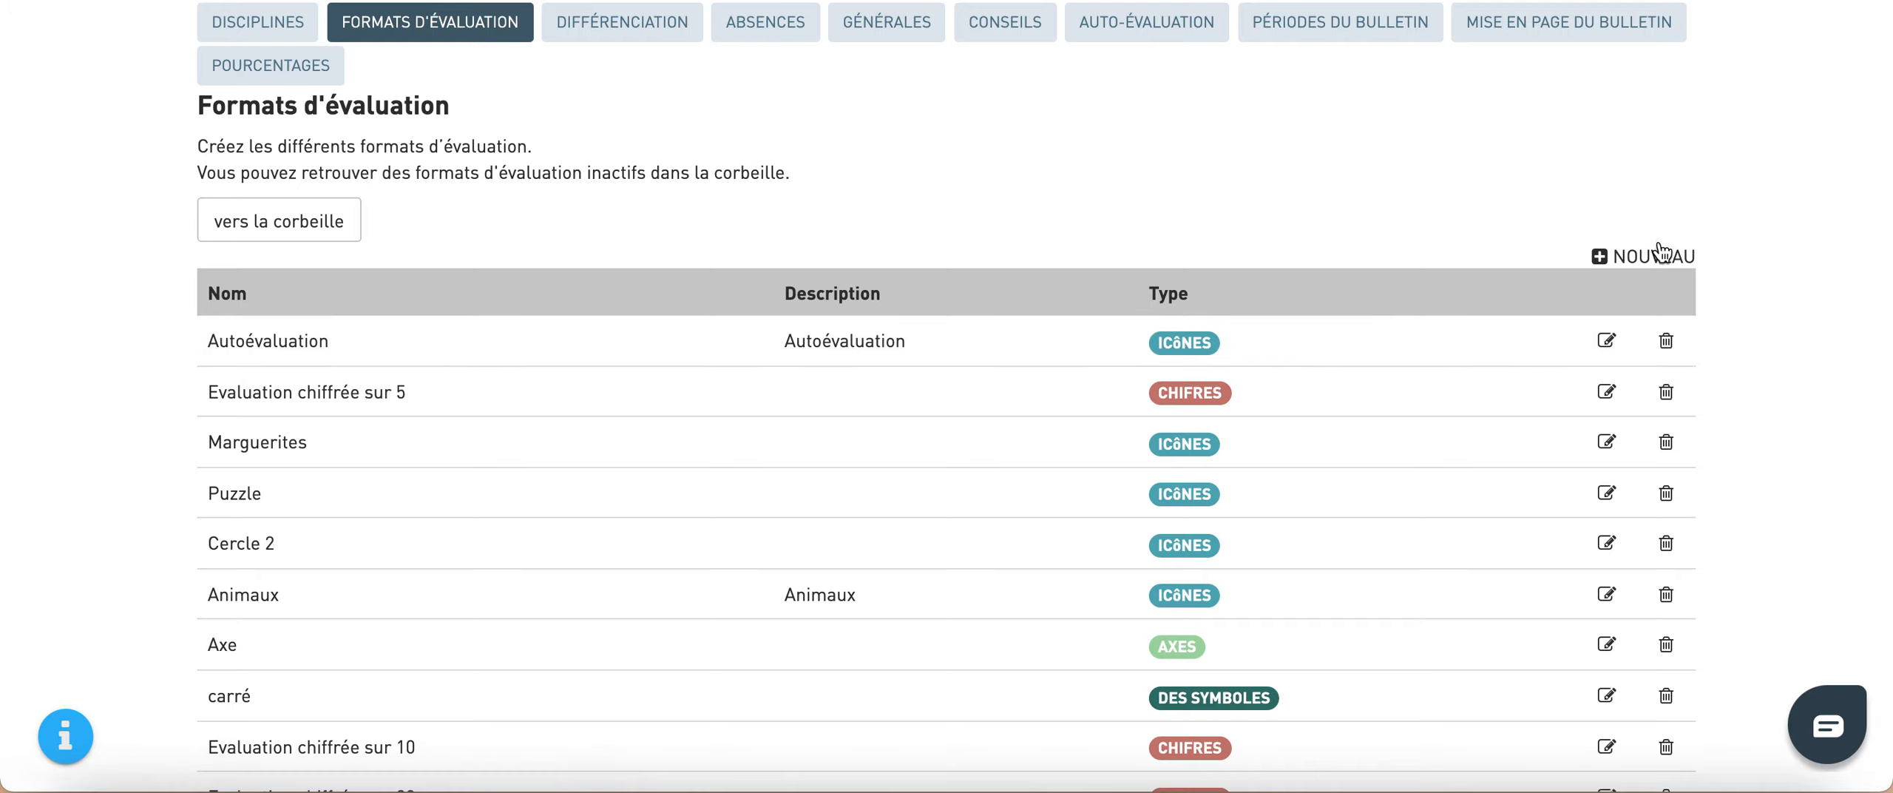
{"action": "left_click", "coordinate": [1639, 259]}
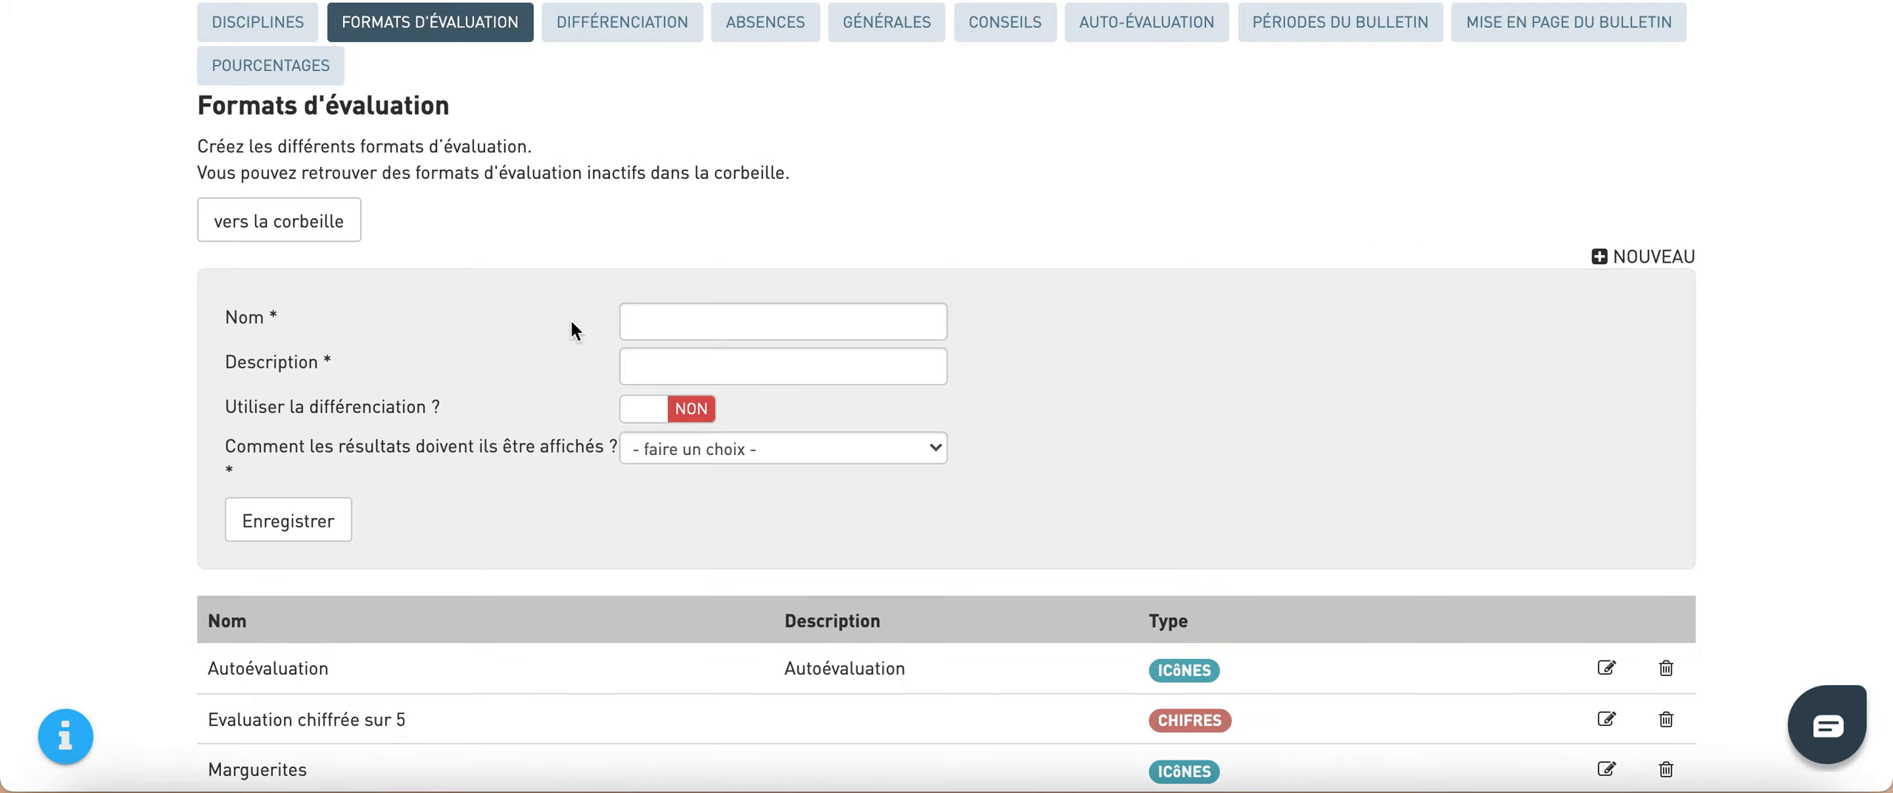
Step: Enter "Autoévaluation" as both the name and the description of the new evaluation format
{"action": "left_click", "coordinate": [661, 311]}
{"action": "type", "text": "A"}
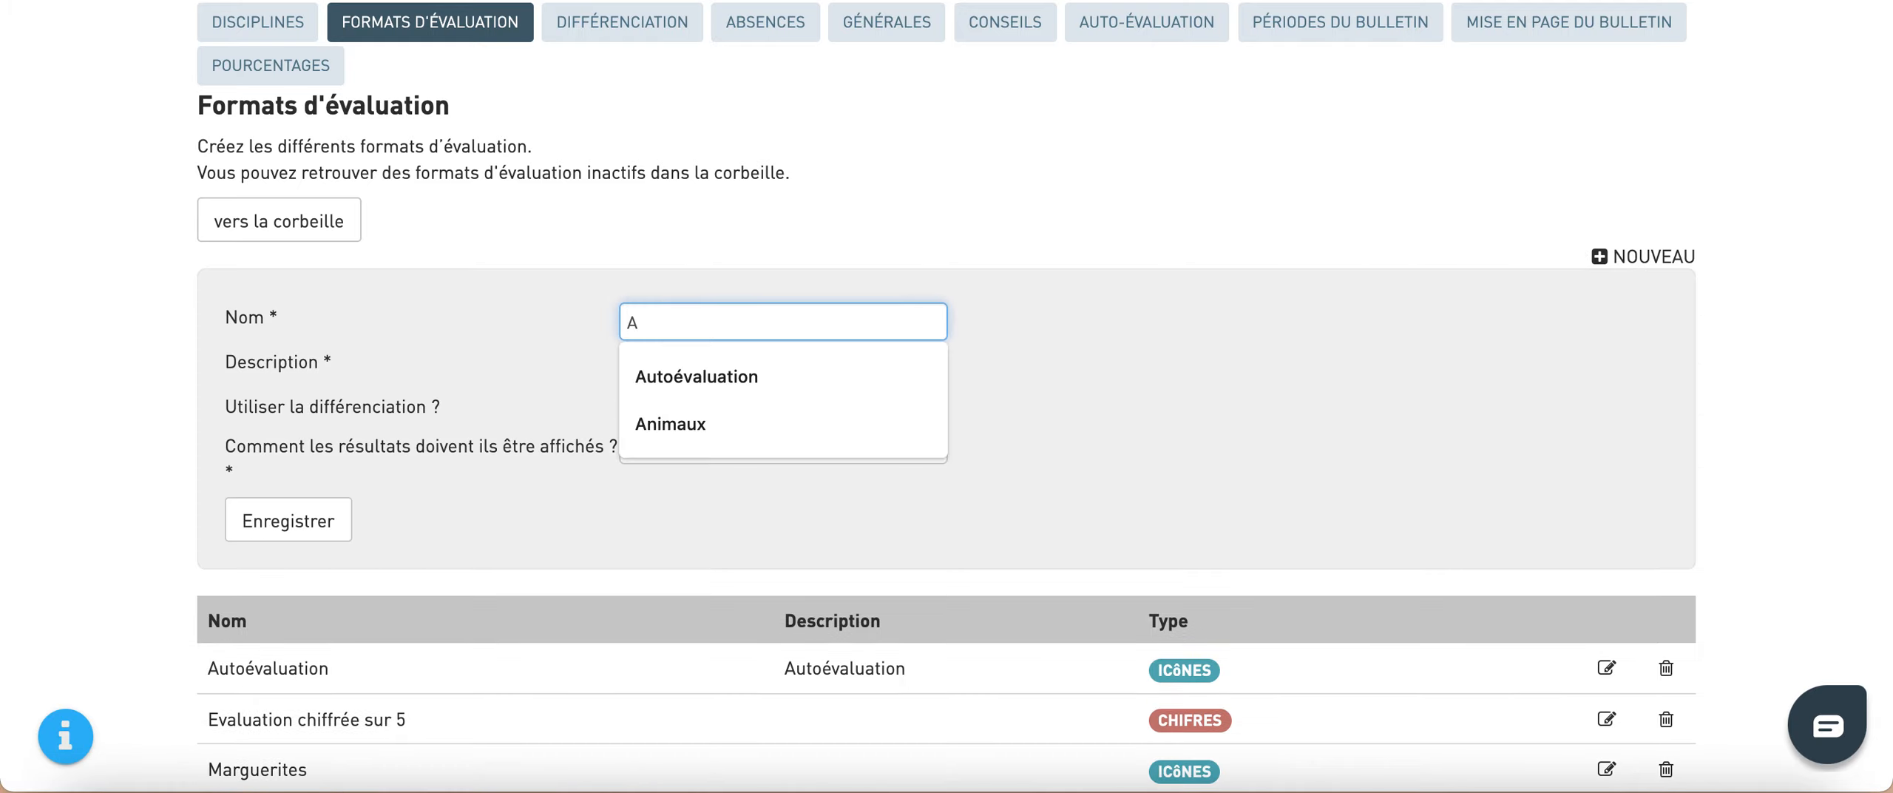
{"action": "type", "text": "uto"}
{"action": "left_click", "coordinate": [689, 360]}
{"action": "left_click", "coordinate": [673, 366]}
{"action": "type", "text": "Auto\"véva"}
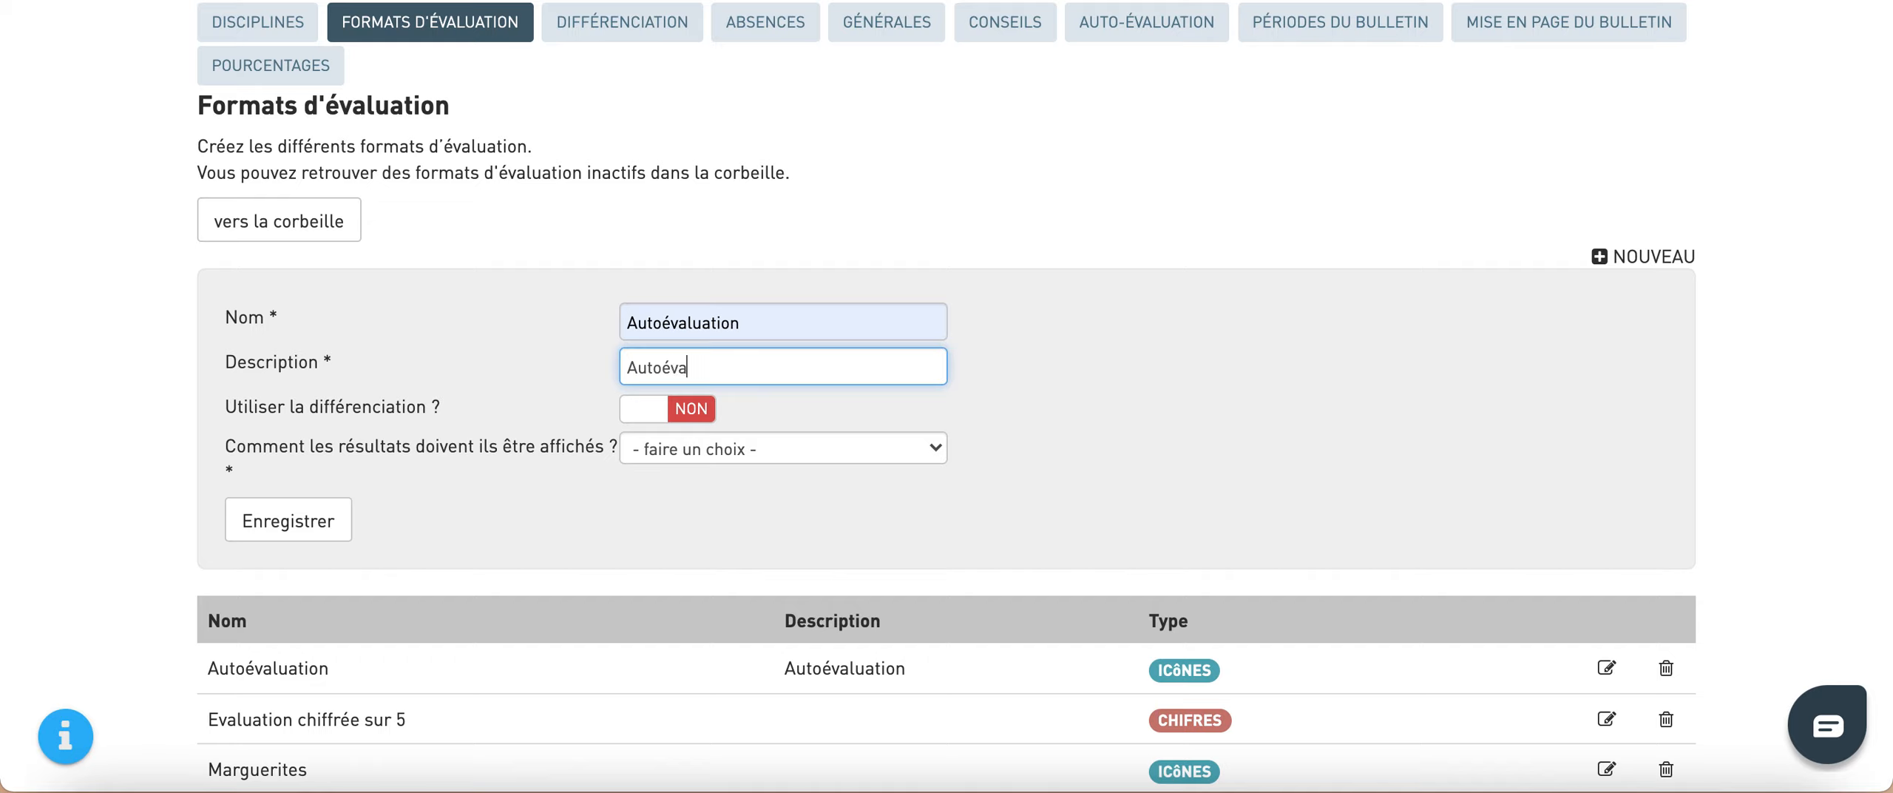
{"action": "type", "text": "luatioonn"}
Step: Set the format's results to display as Icônes, with "afficher tous les symboles possibles" in the report card
{"action": "left_click", "coordinate": [778, 448]}
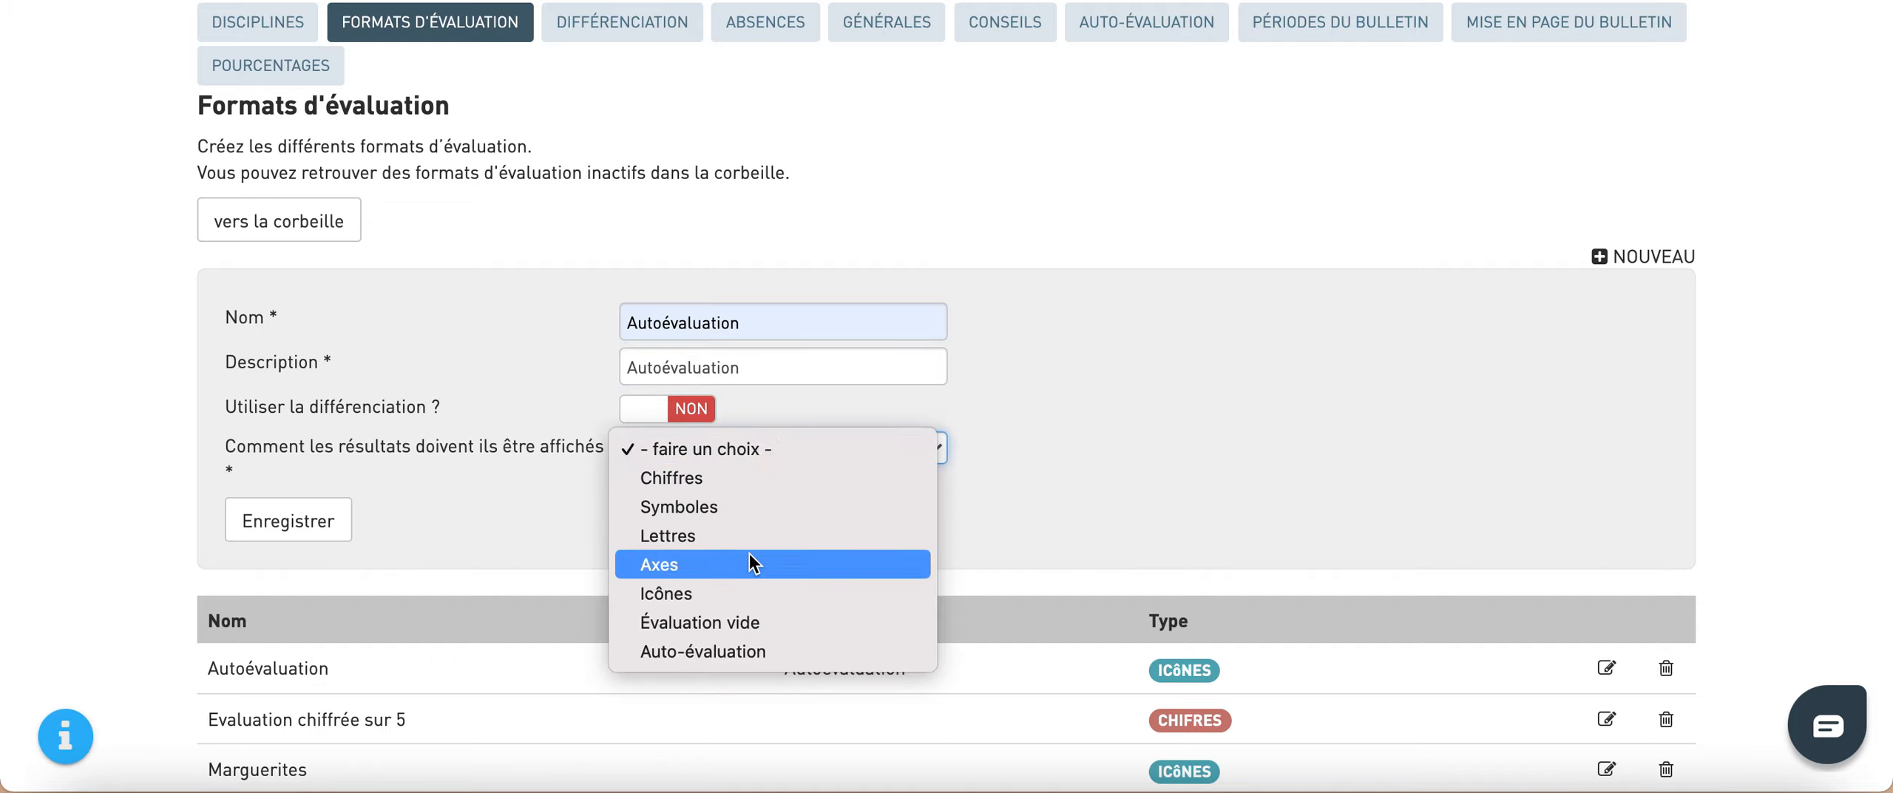
{"action": "left_click", "coordinate": [683, 596]}
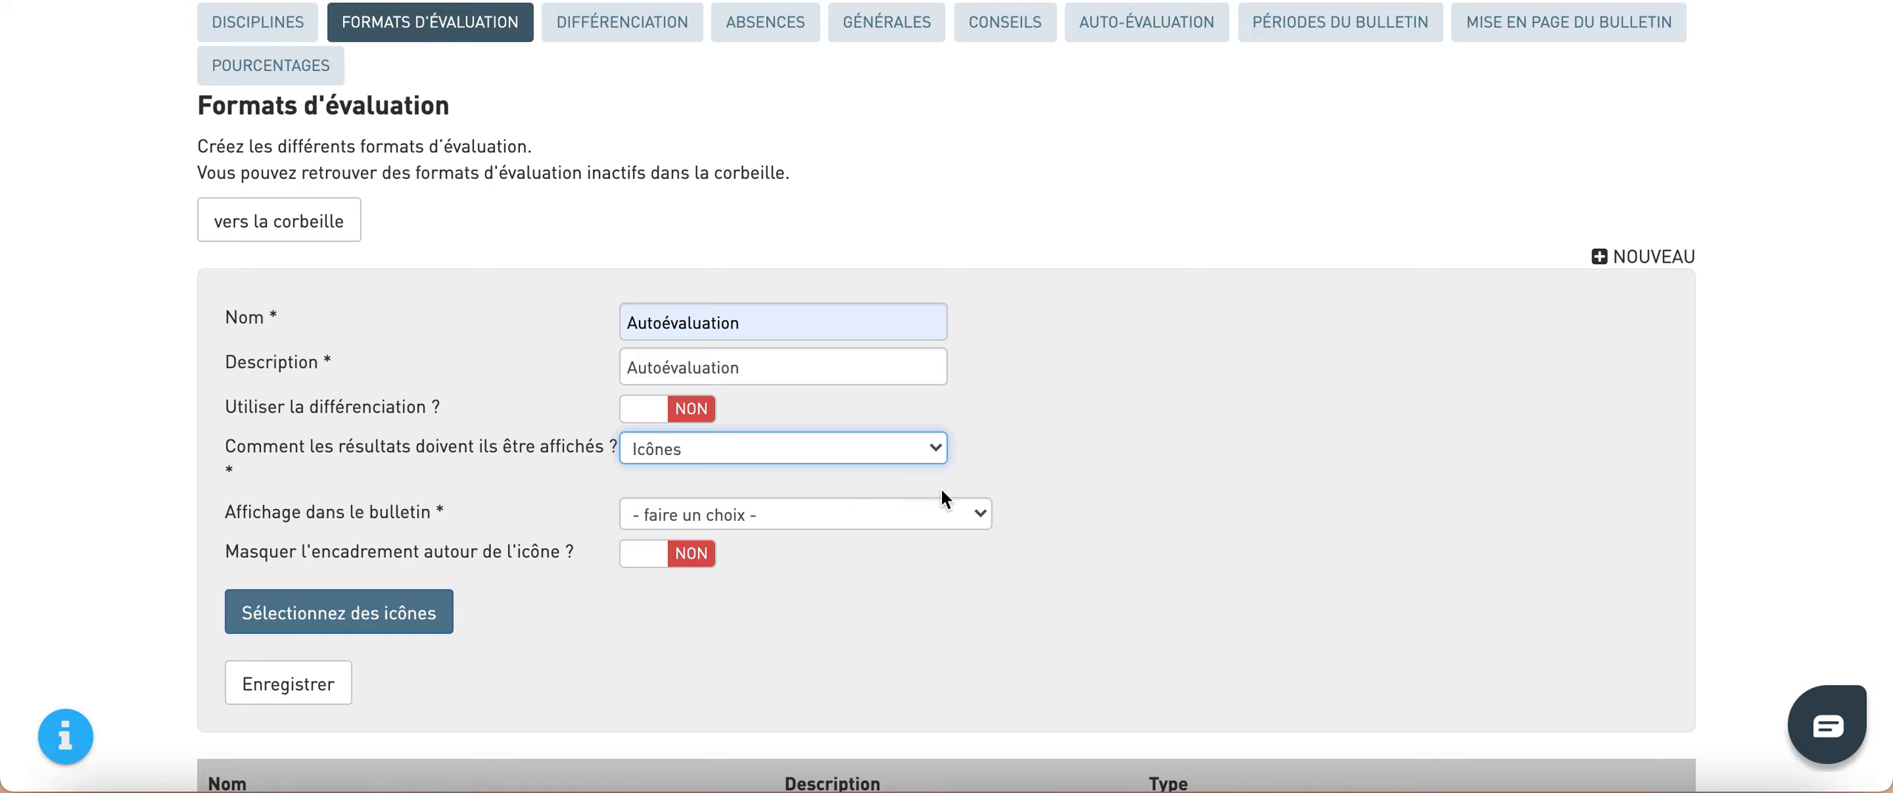
{"action": "left_click", "coordinate": [957, 511]}
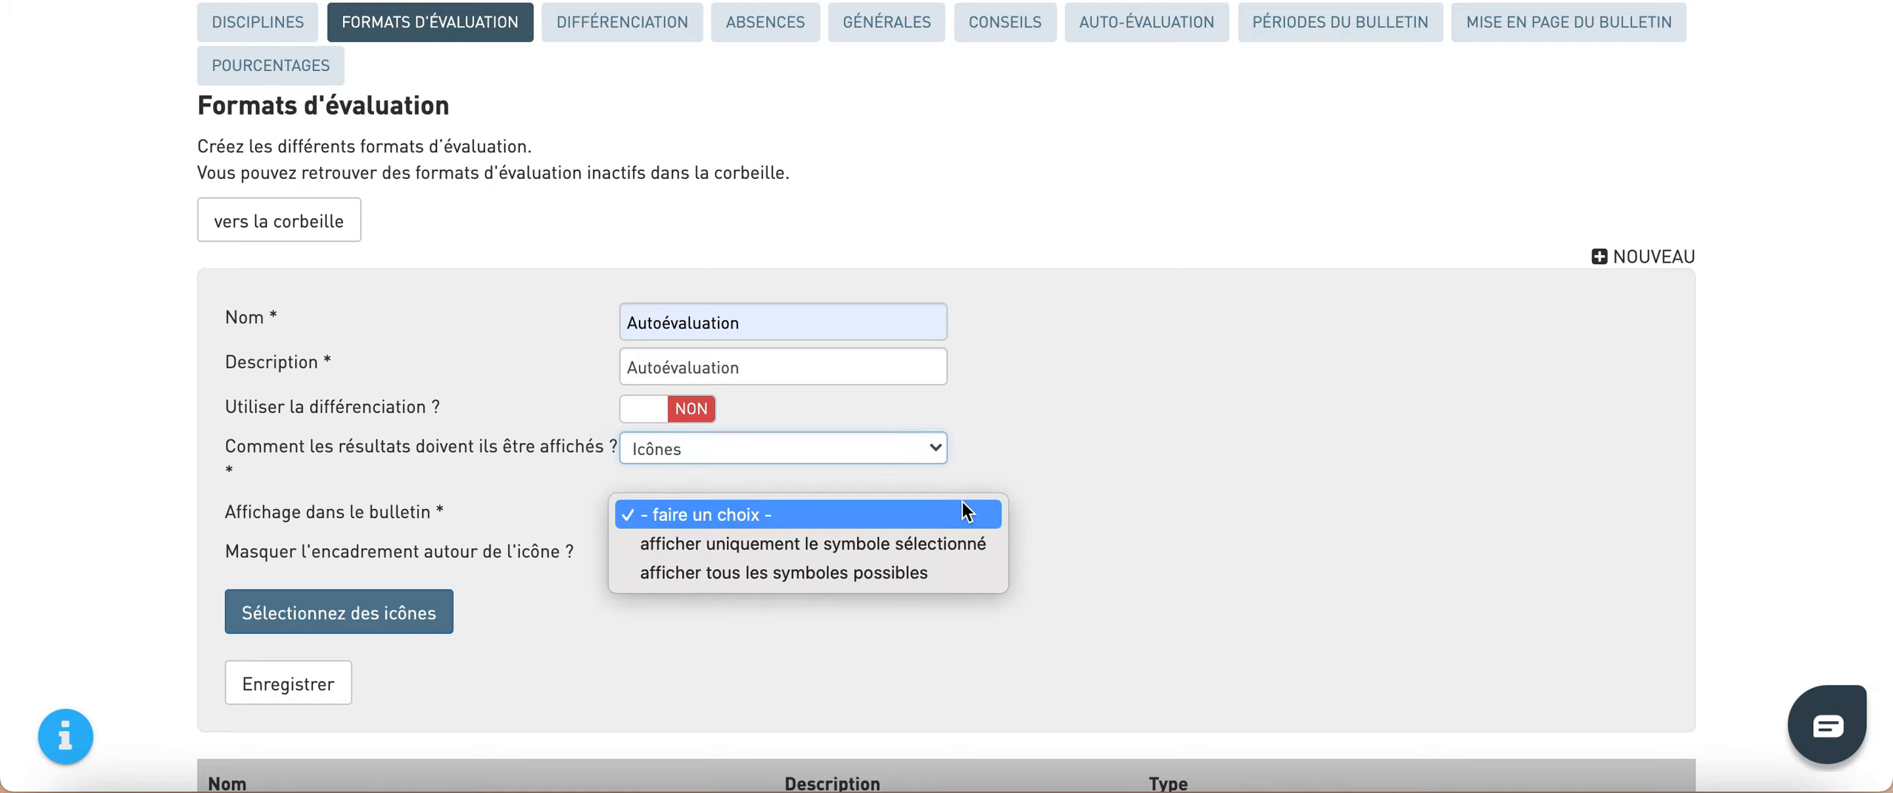
{"action": "left_click", "coordinate": [783, 572]}
Step: Choose the sad, neutral and happy face icons, in that order, followed by the double-headed arrow for the format
{"action": "scroll", "coordinate": [550, 568], "scroll_direction": "down", "scroll_amount": 4}
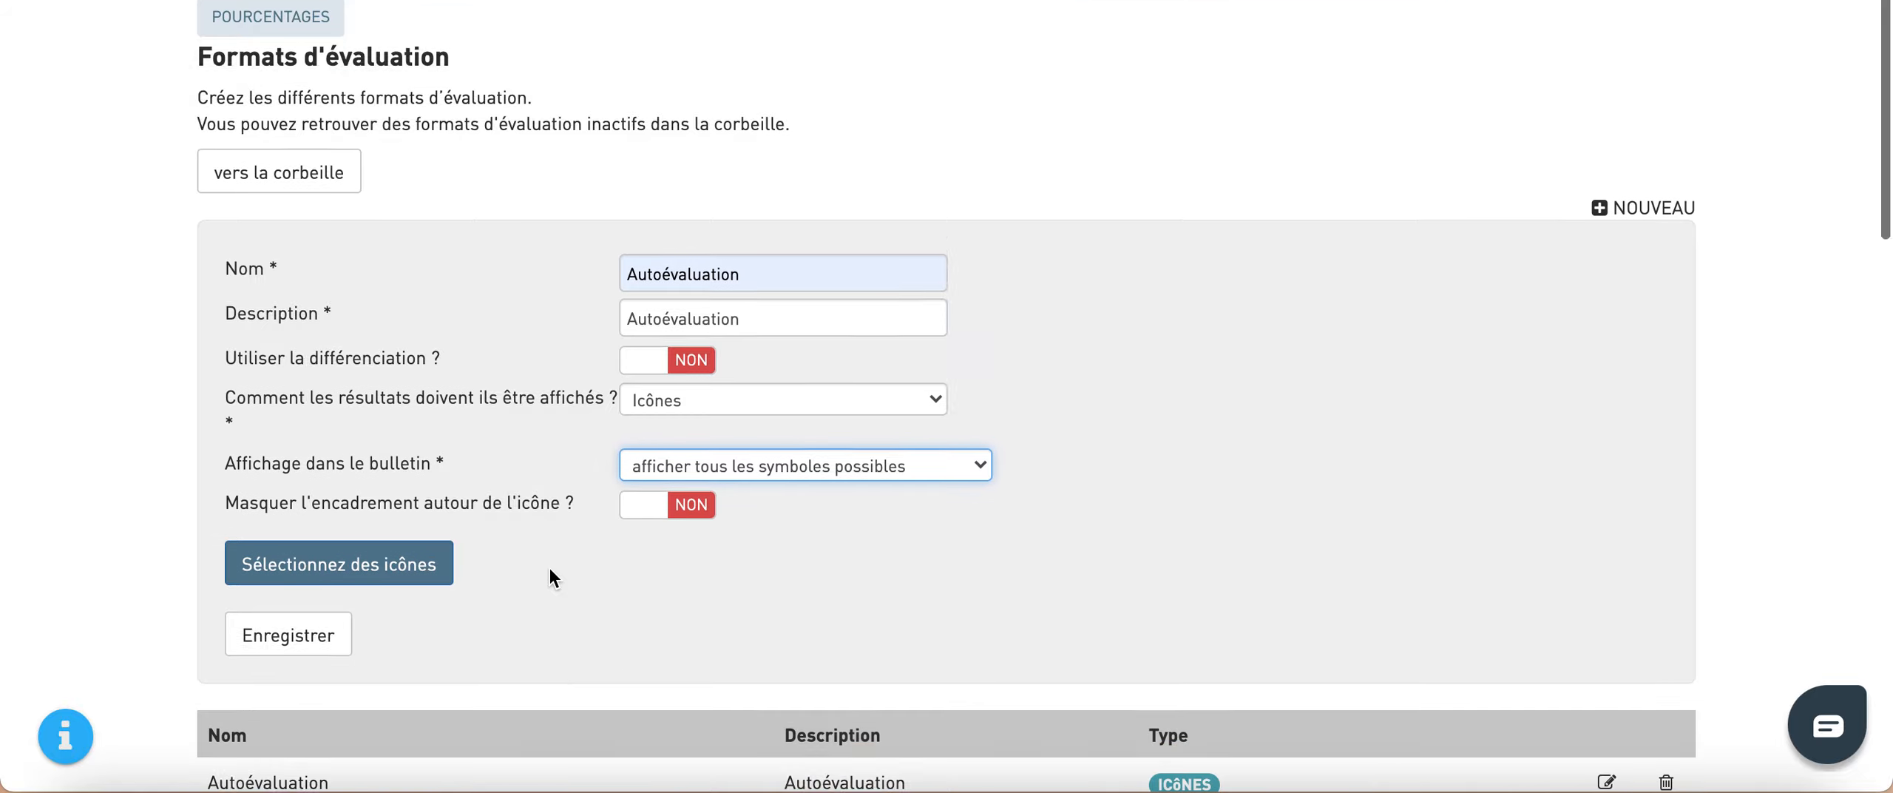
{"action": "left_click", "coordinate": [391, 470]}
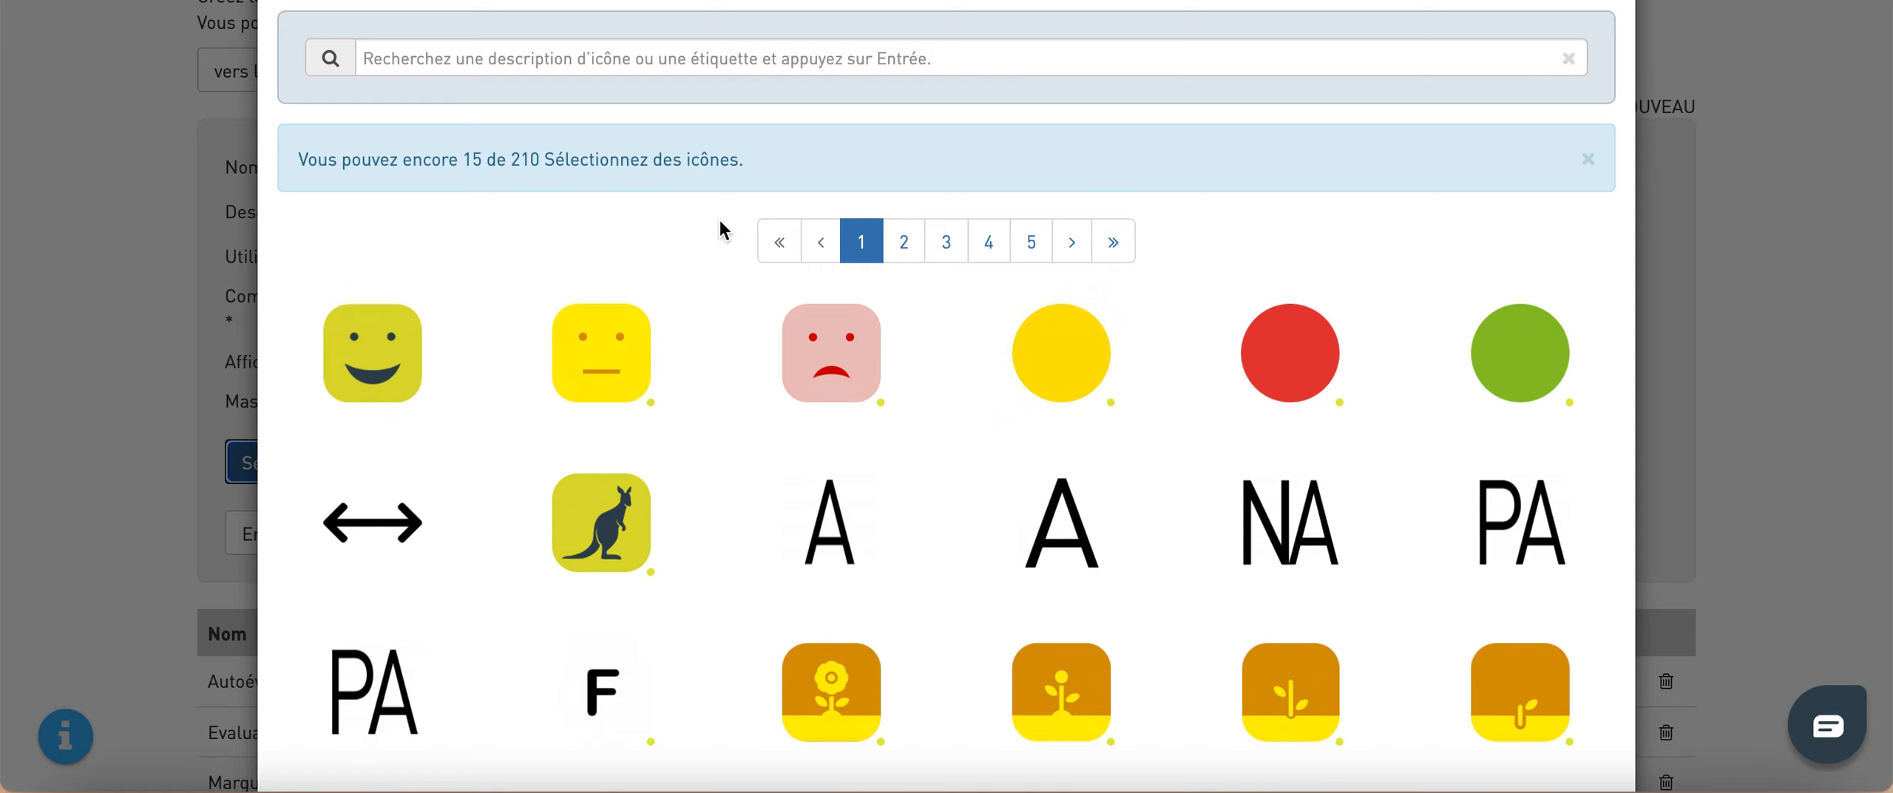
{"action": "left_click", "coordinate": [757, 347]}
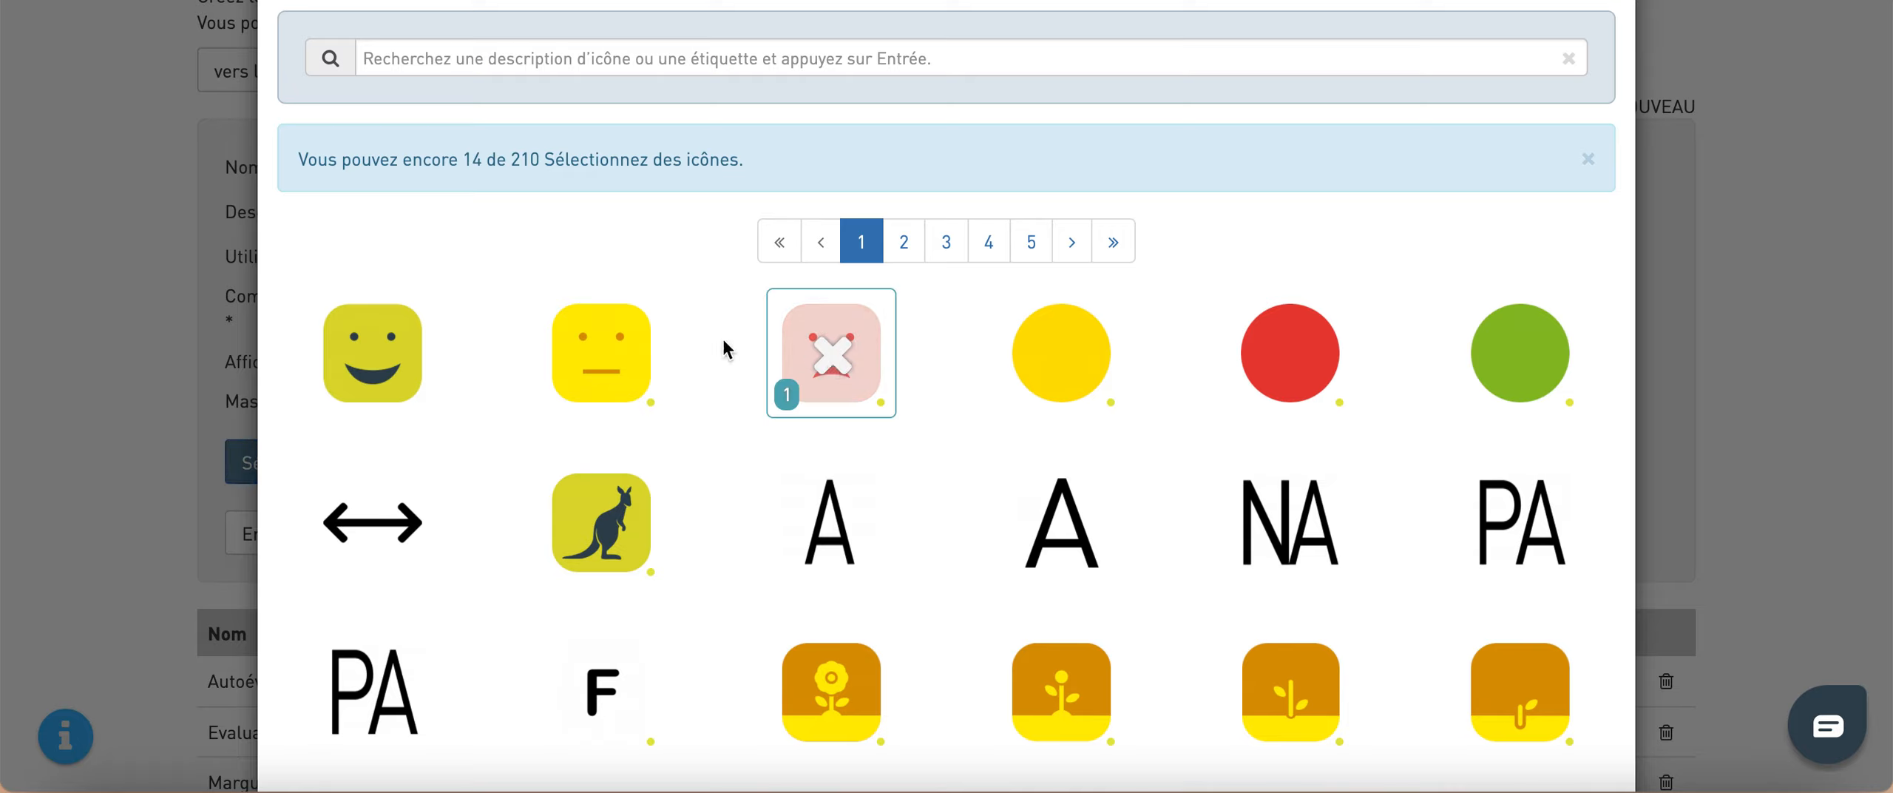
{"action": "left_click", "coordinate": [600, 348]}
{"action": "left_click", "coordinate": [350, 316]}
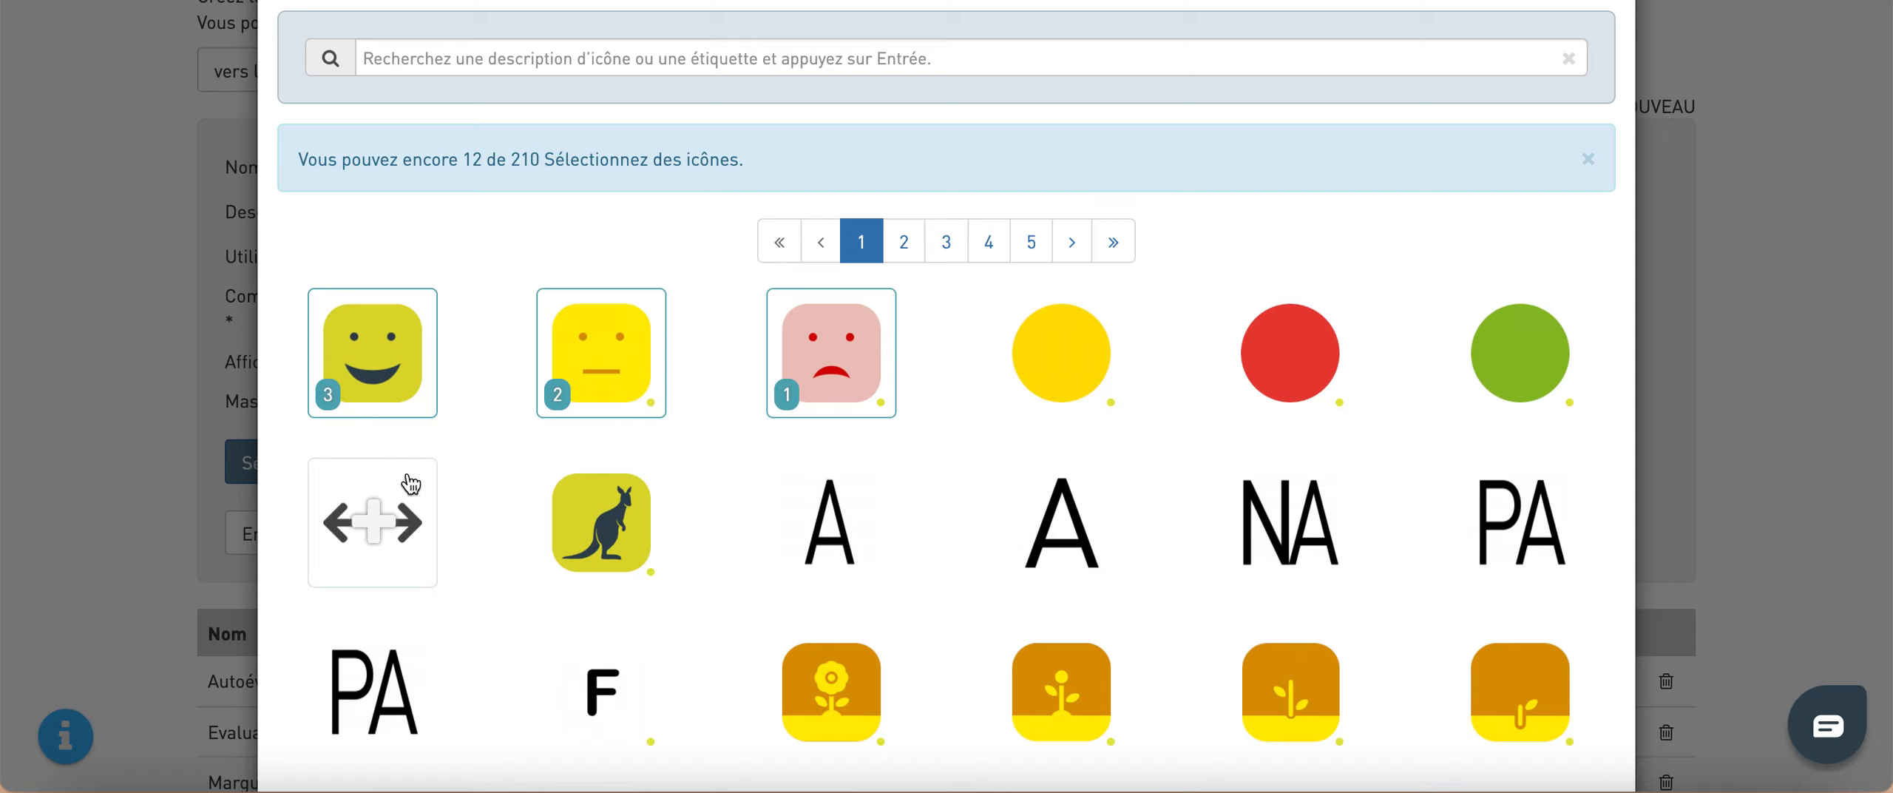
{"action": "left_click", "coordinate": [370, 528]}
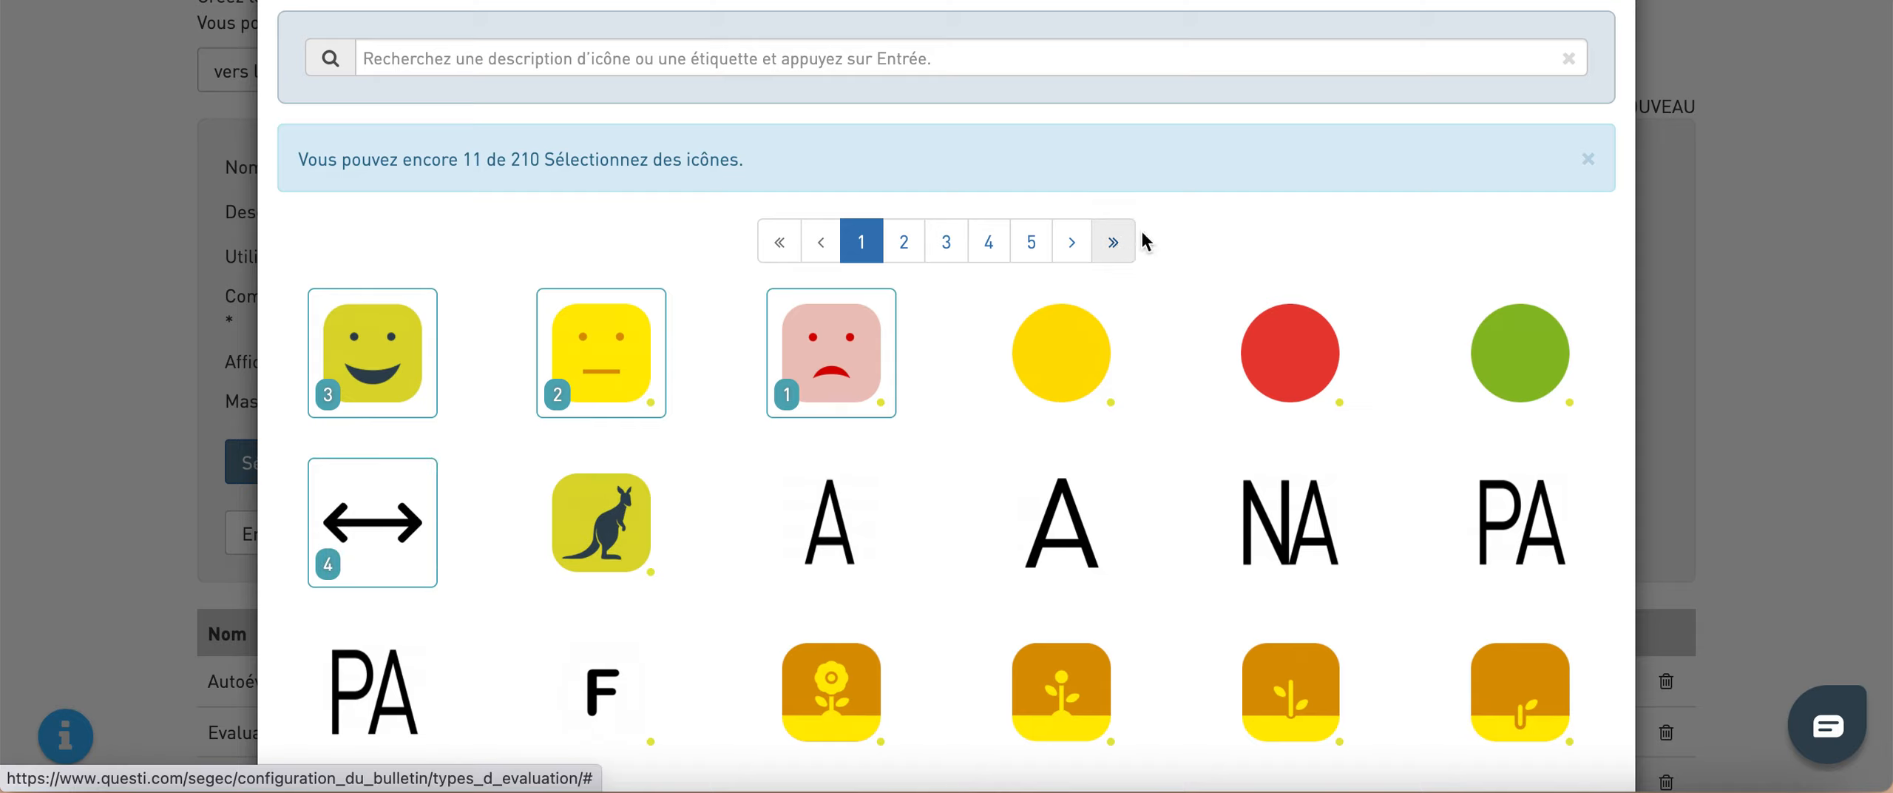
Step: Add the red, yellow and green circle icons, in that order, and apply the icon selection to the format
{"action": "left_click", "coordinate": [1306, 360]}
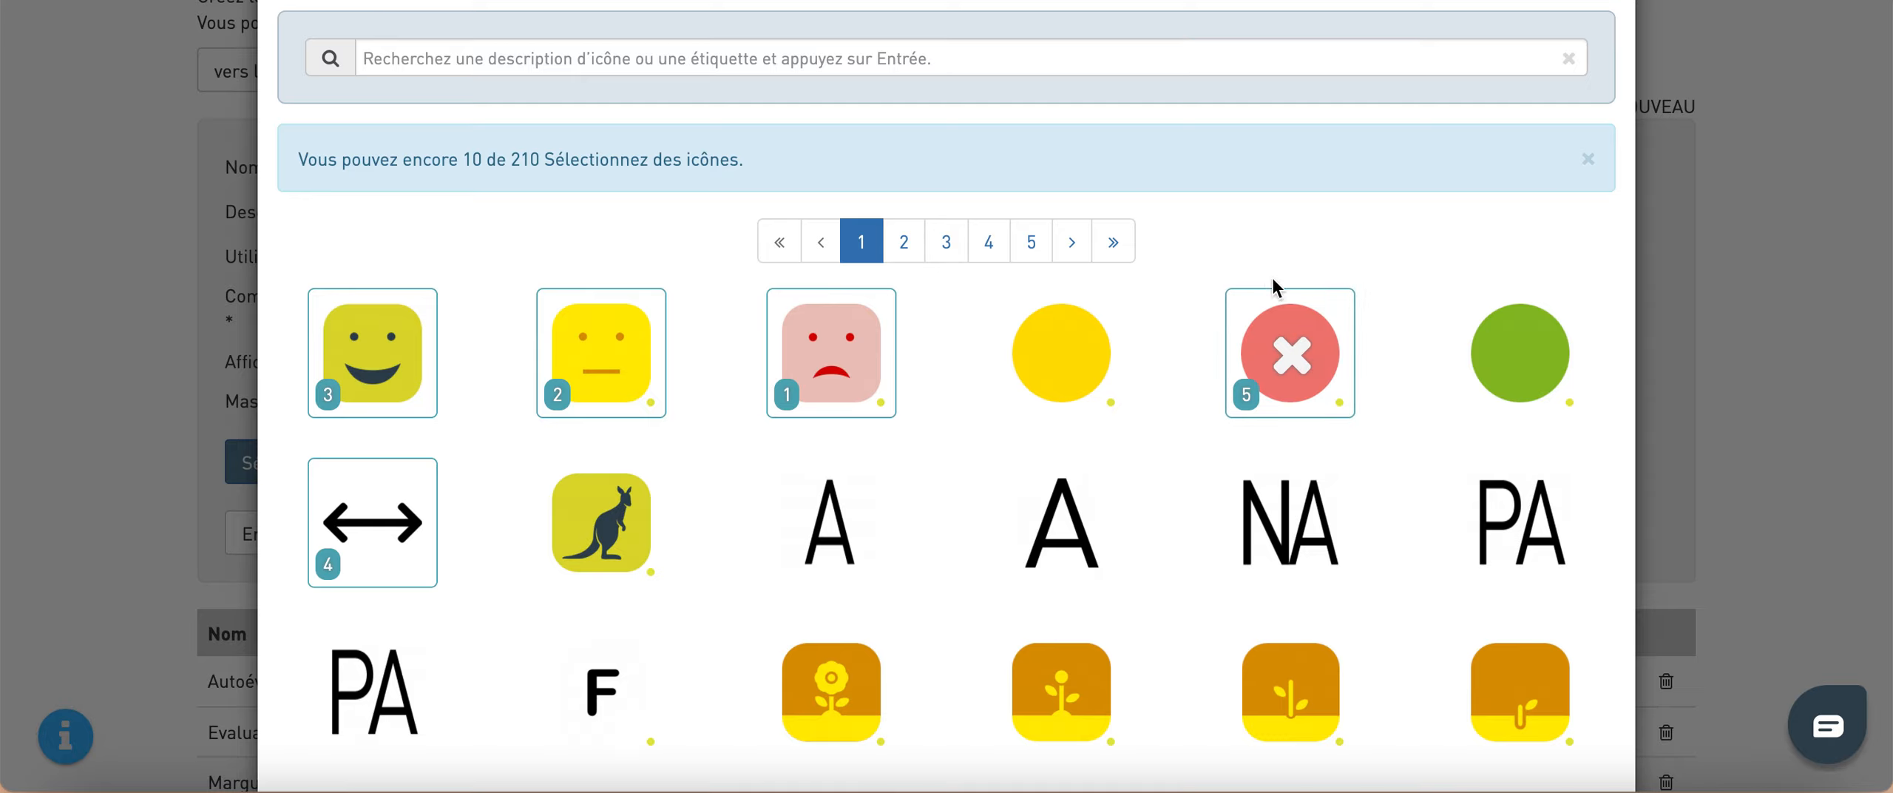
{"action": "left_click", "coordinate": [1065, 346]}
{"action": "left_click", "coordinate": [1486, 329]}
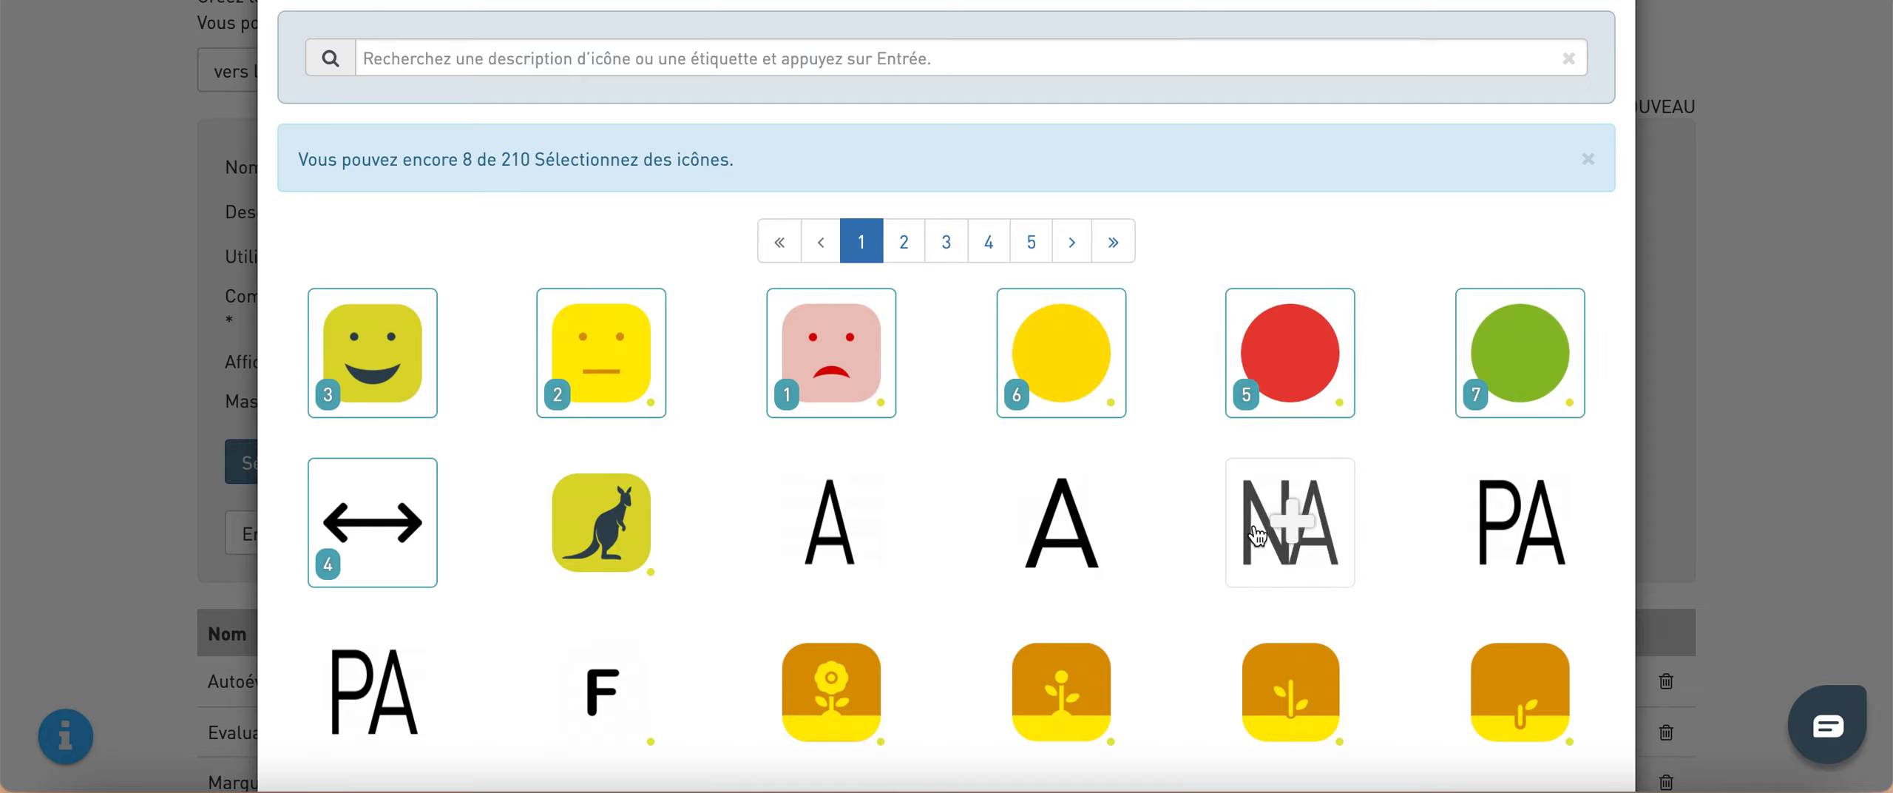
{"action": "scroll", "coordinate": [1271, 503], "scroll_direction": "down", "scroll_amount": 3}
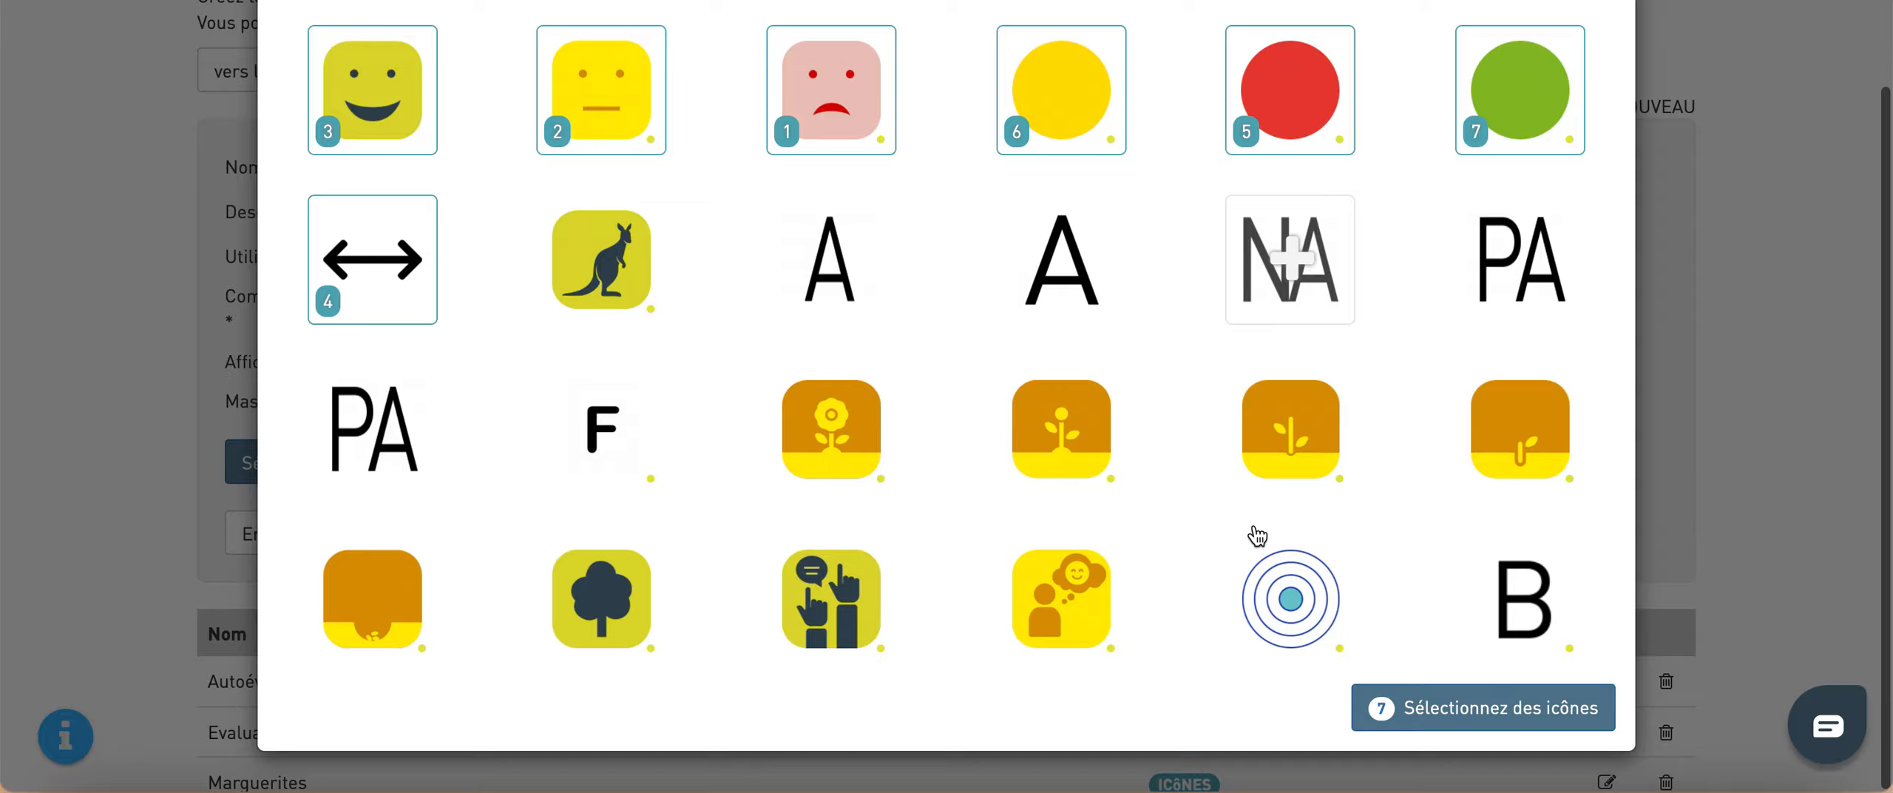
{"action": "left_click", "coordinate": [1487, 712]}
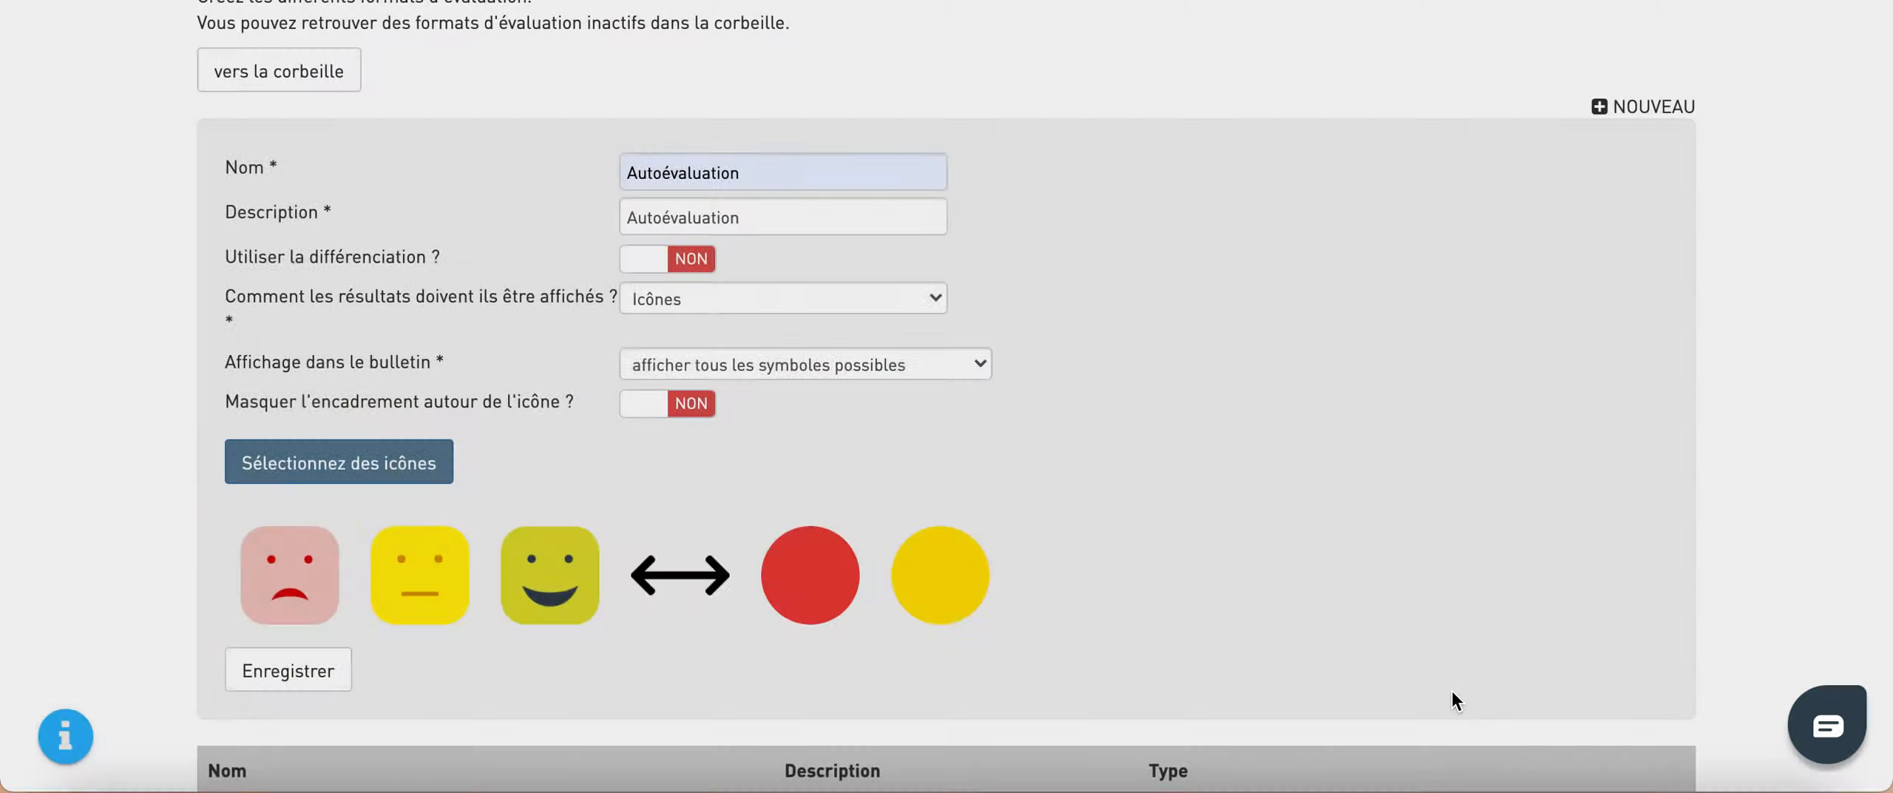
Step: Save the new Autoévaluation format
{"action": "scroll", "coordinate": [715, 399], "scroll_direction": "down", "scroll_amount": 2}
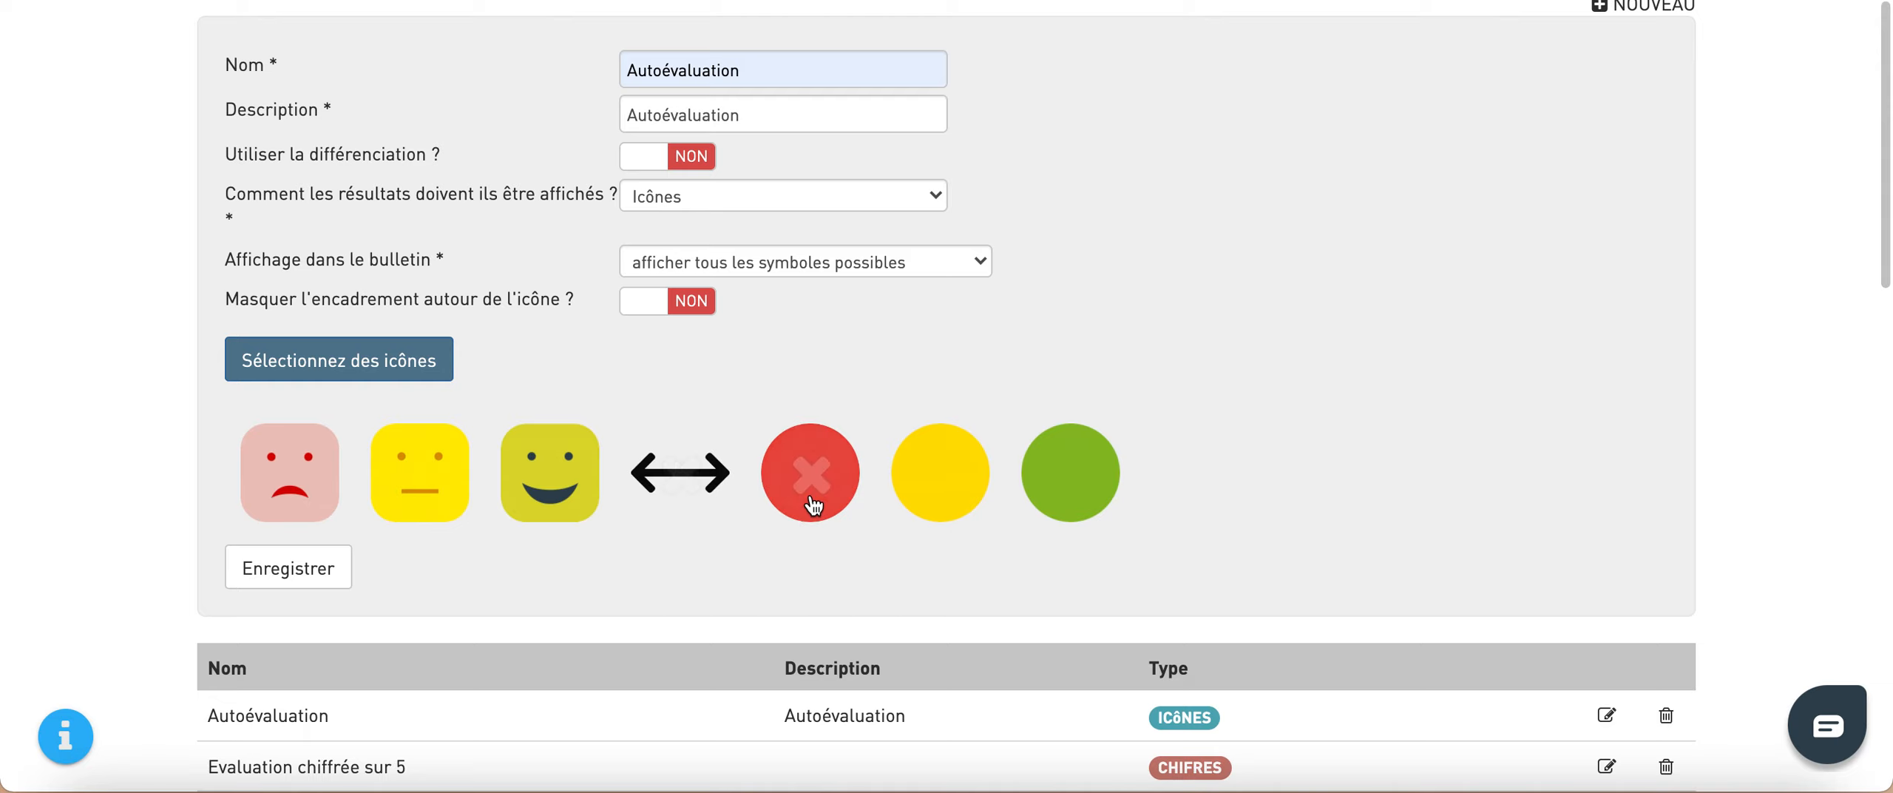
{"action": "left_click", "coordinate": [314, 574]}
{"action": "scroll", "coordinate": [857, 590], "scroll_direction": "down", "scroll_amount": 3}
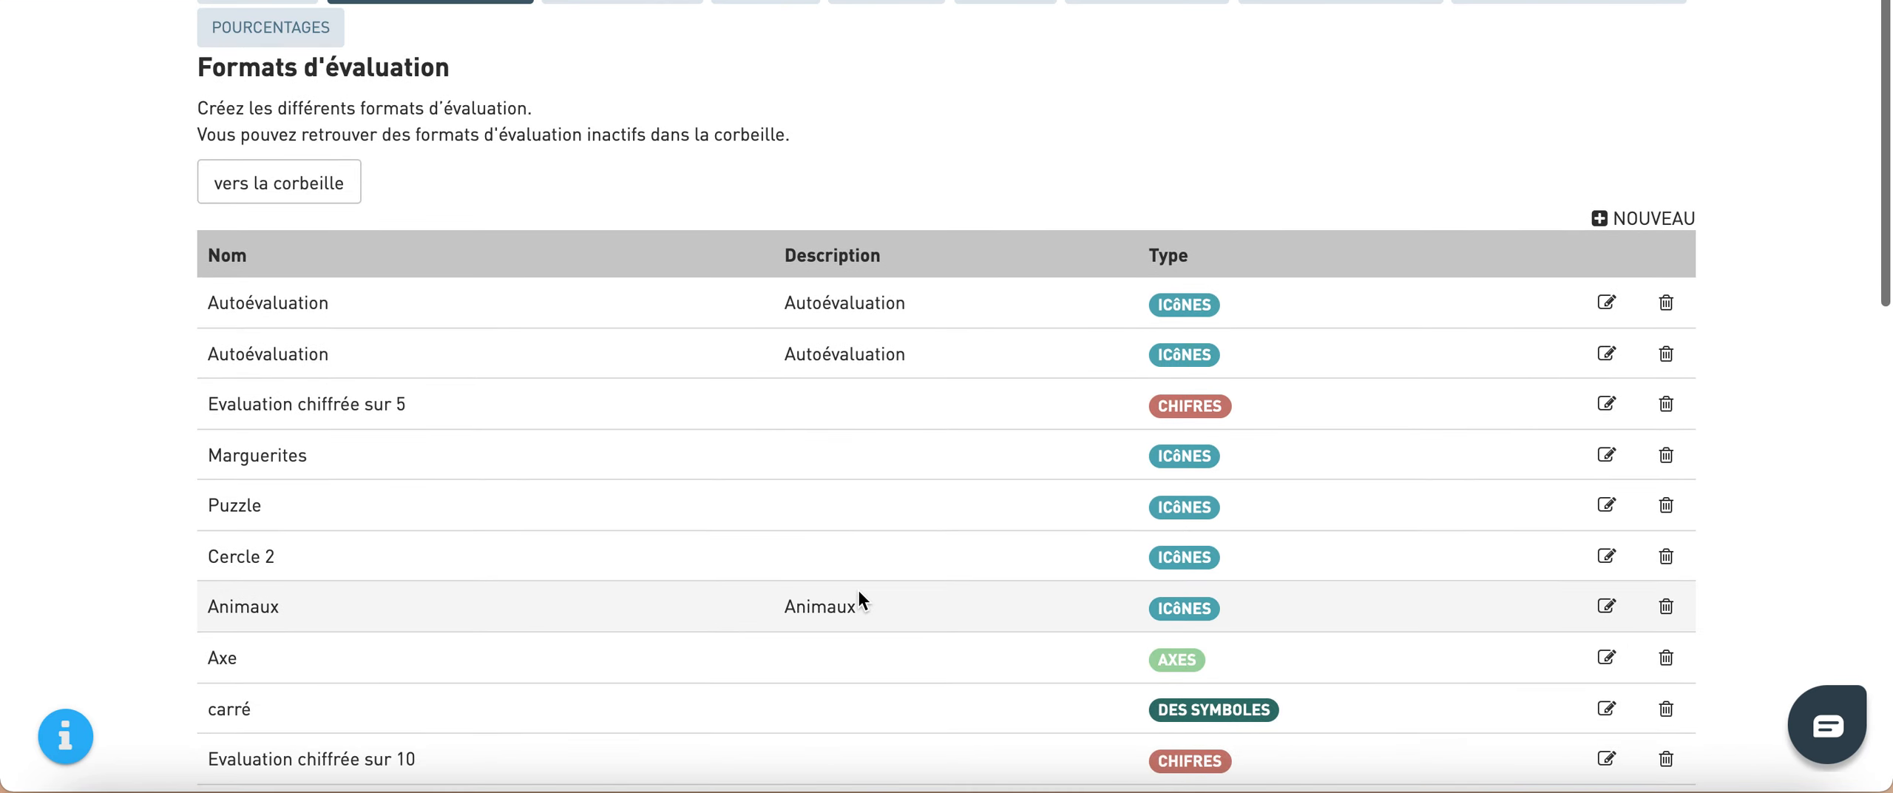